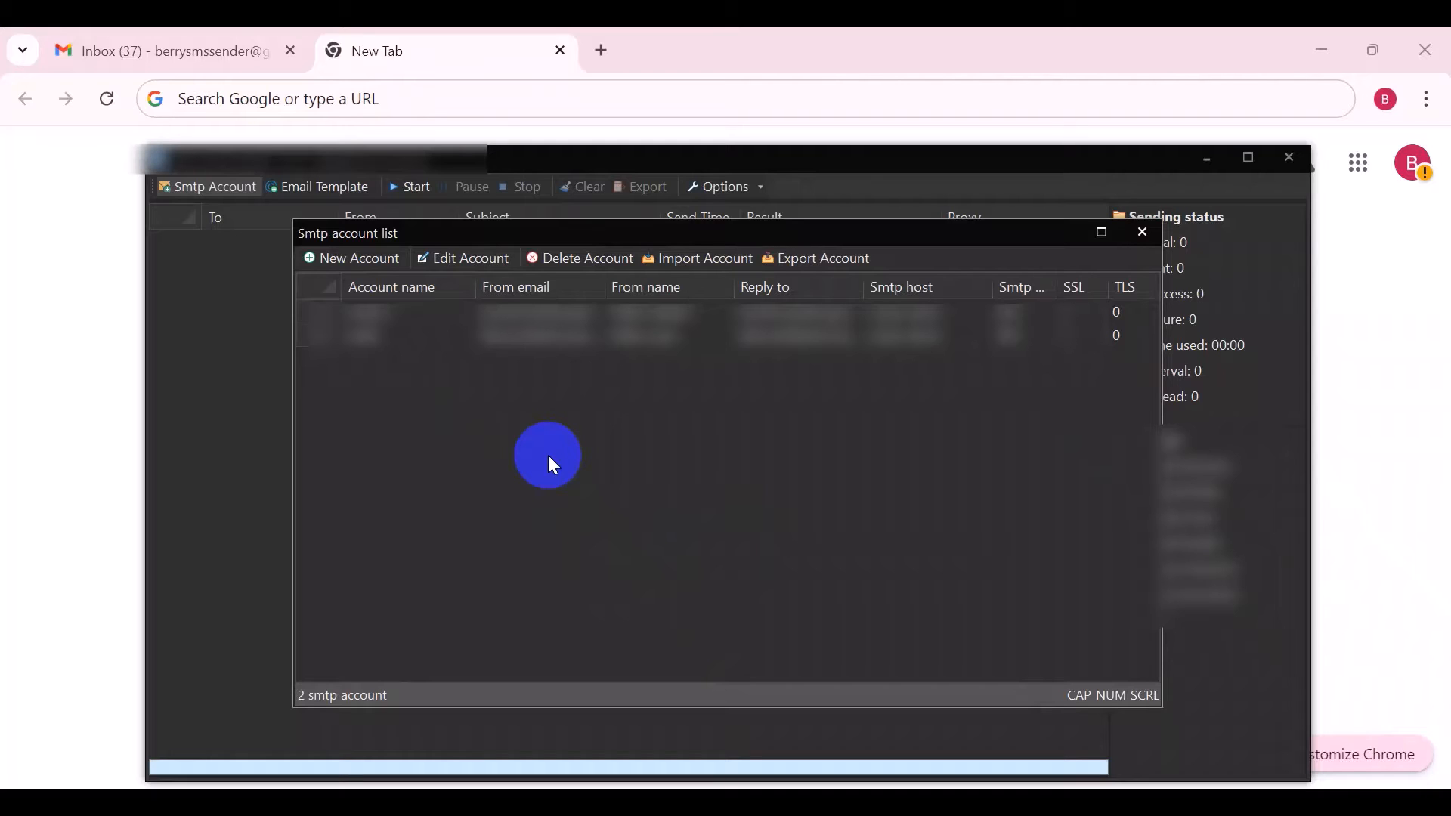
Close the SMTP account list to return to the main sending window
click(1159, 235)
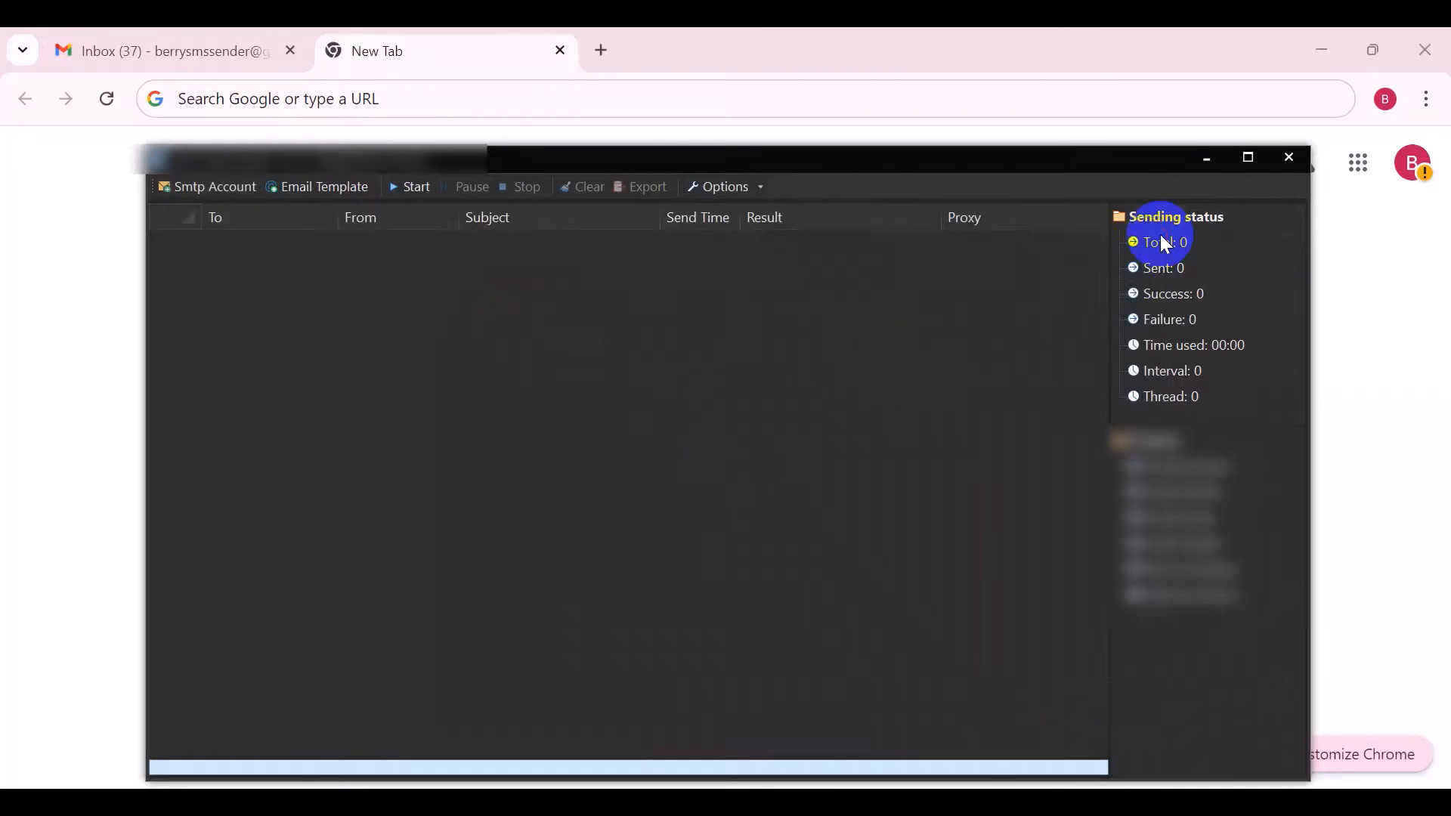
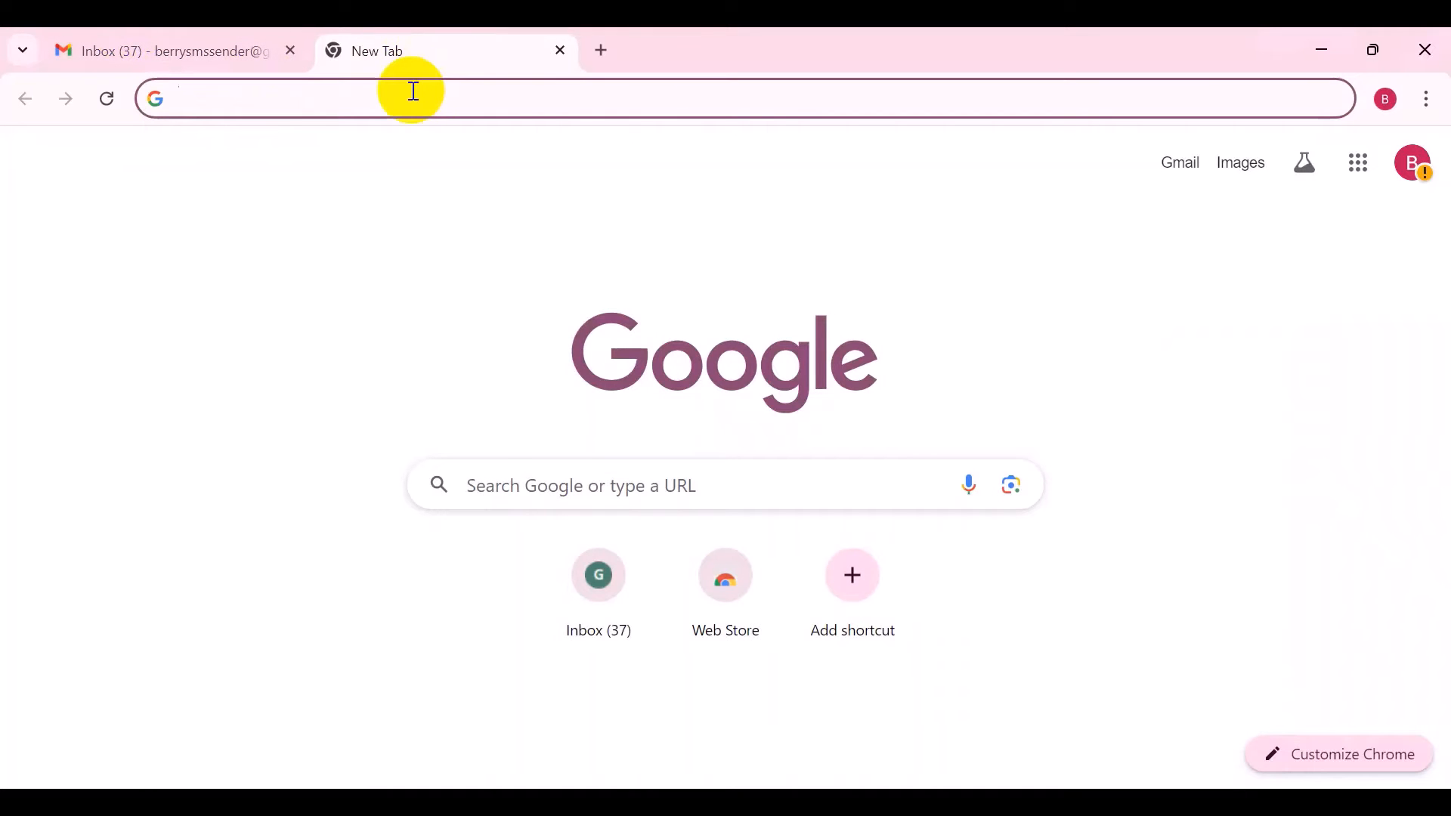
text(gm)
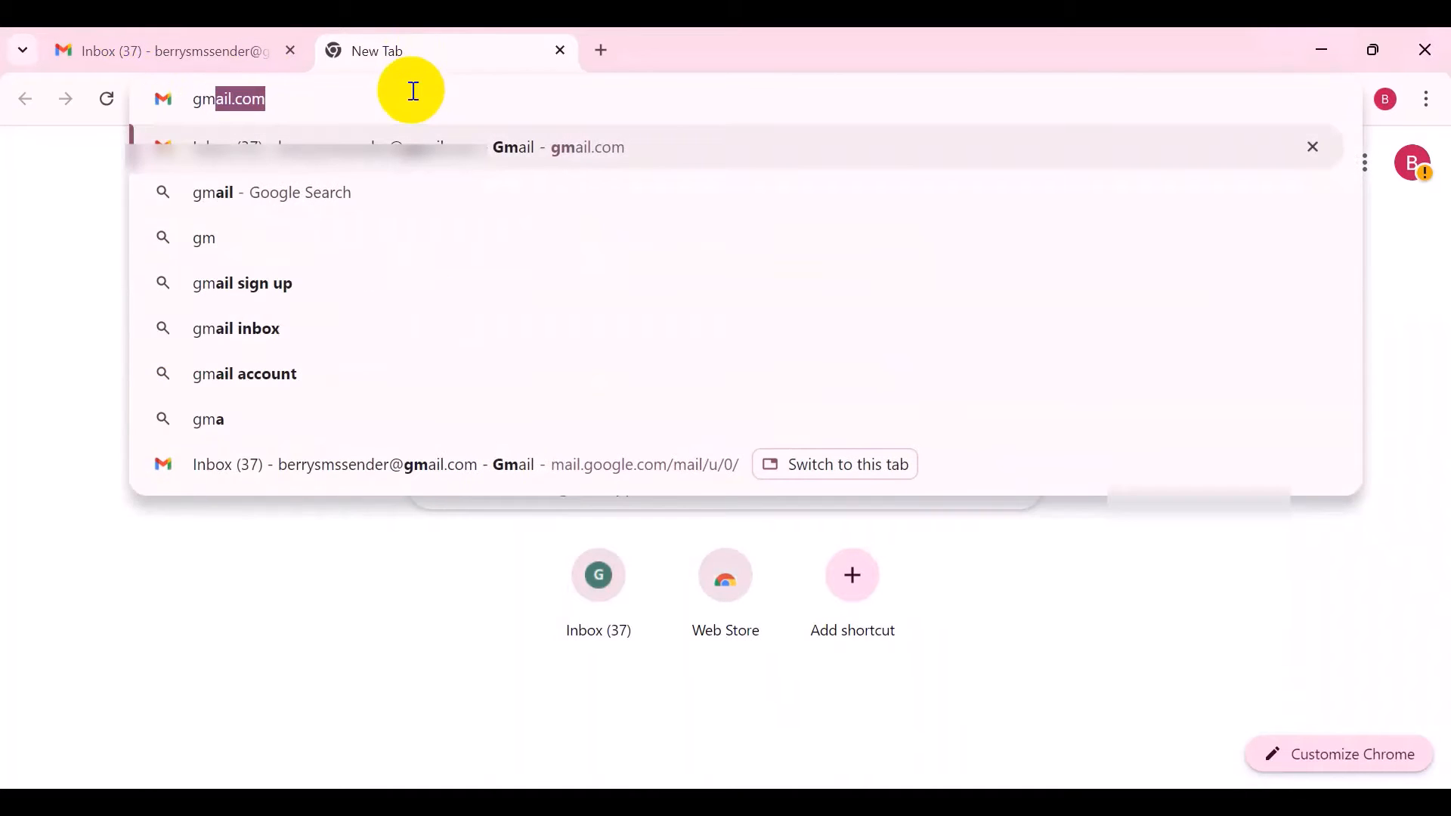
key(BackSpace)
key(BackSpace)
key(BackSpace)
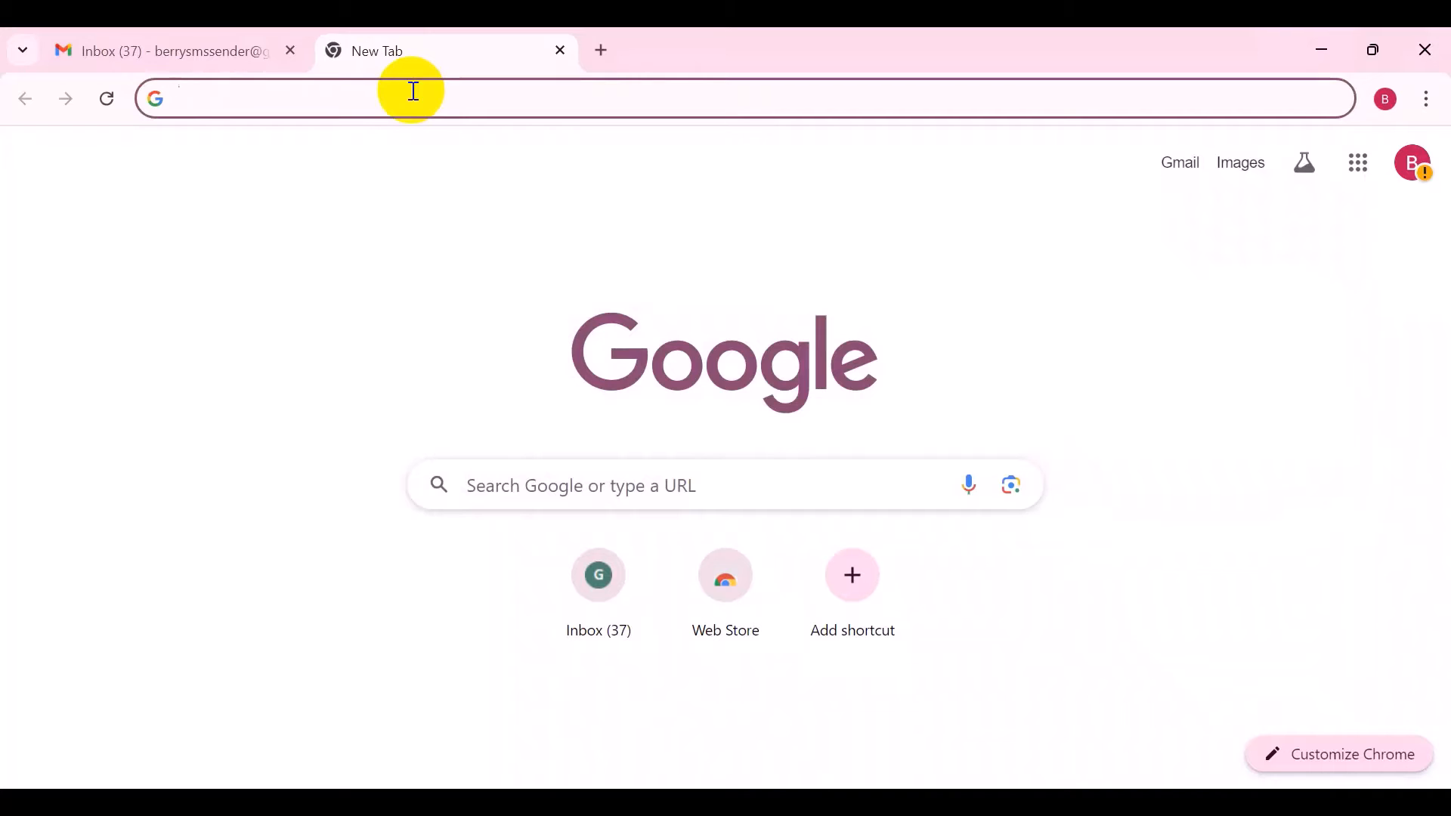
Open the GMass SMTP page at gmass.co/smtp in the new browser tab
text(gmass.c)
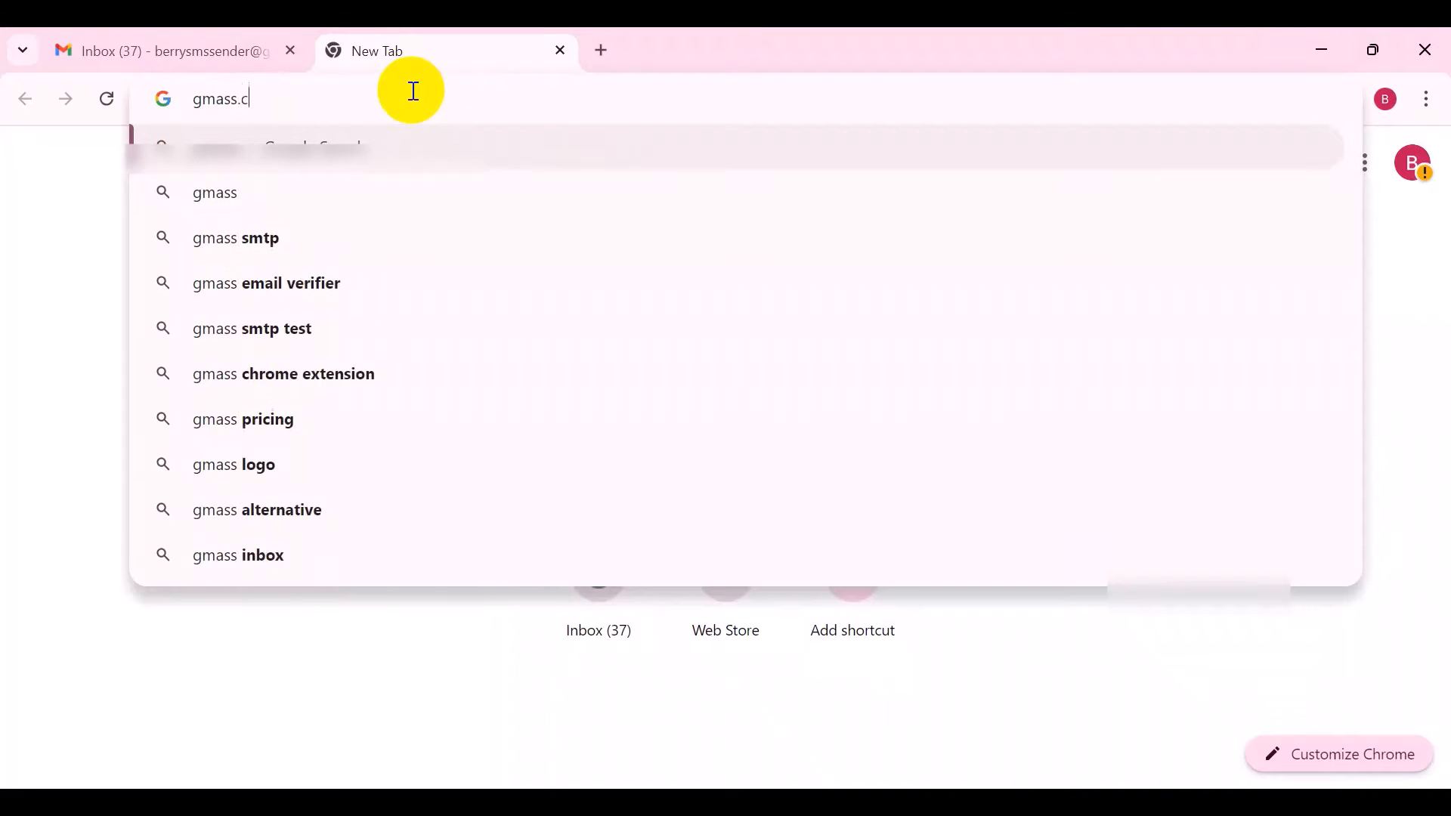
text(o/smtp)
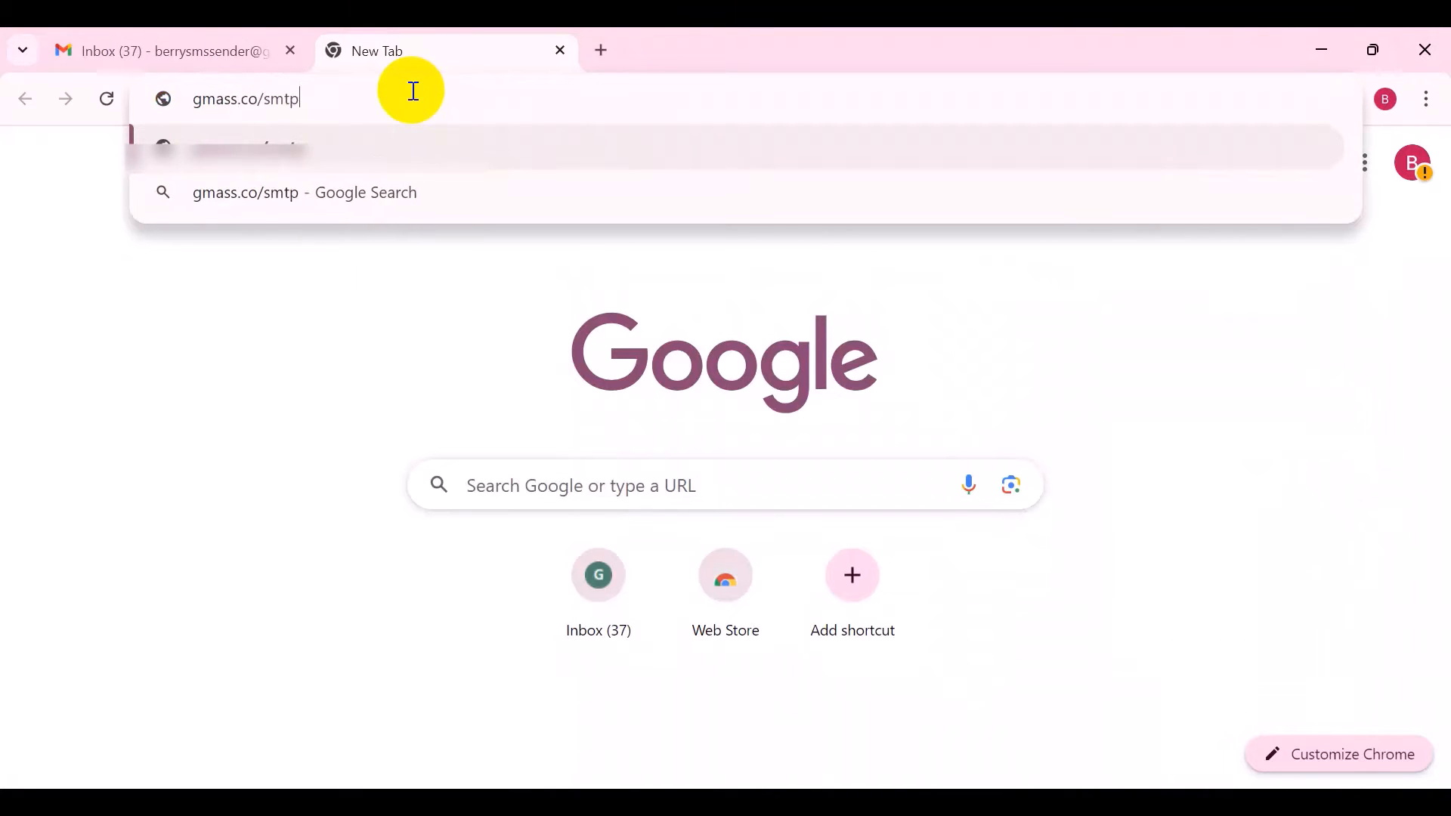
key(Return)
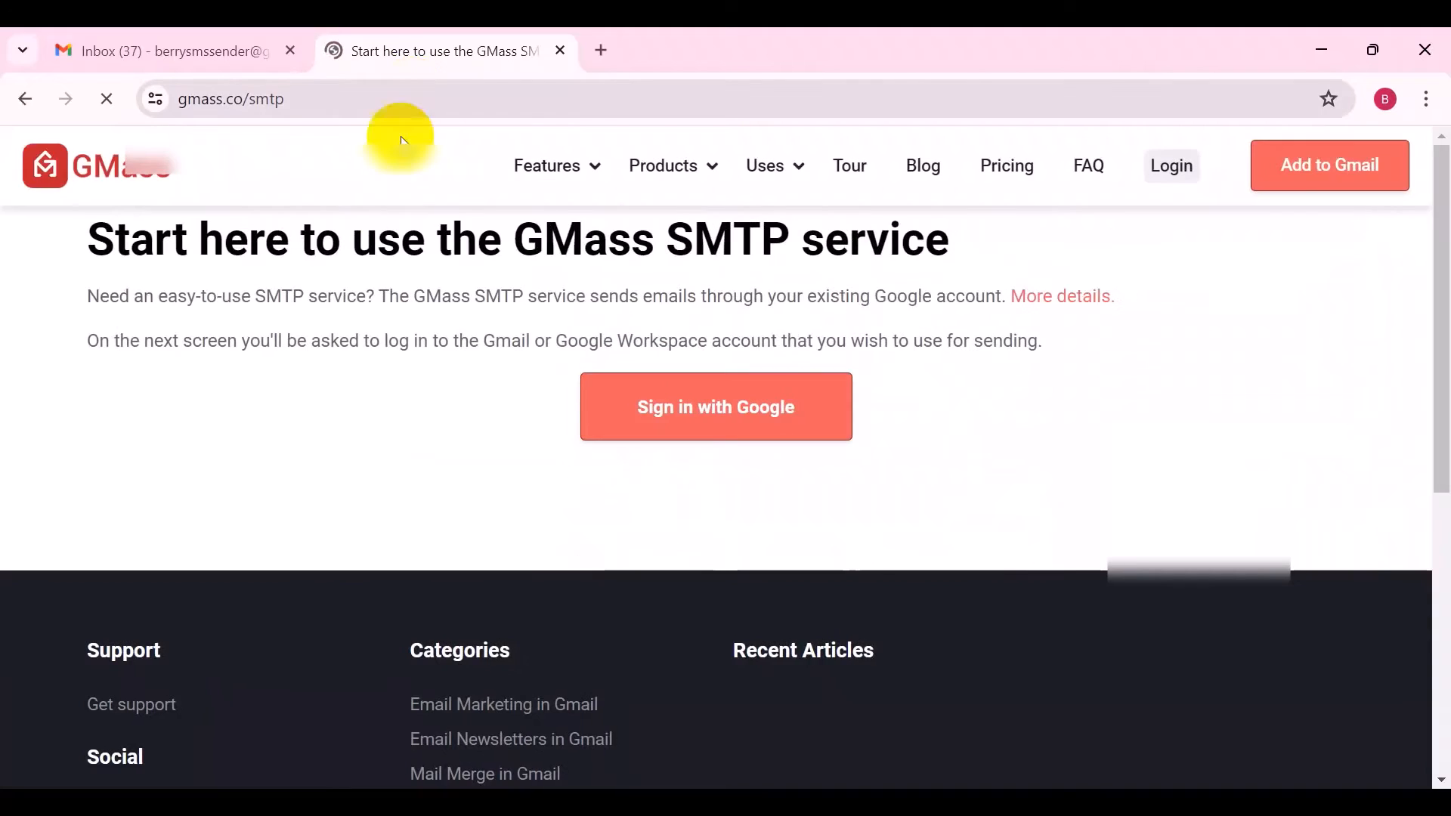
Try to sign in to the GMass SMTP service with Google using the sender Gmail account
click(709, 435)
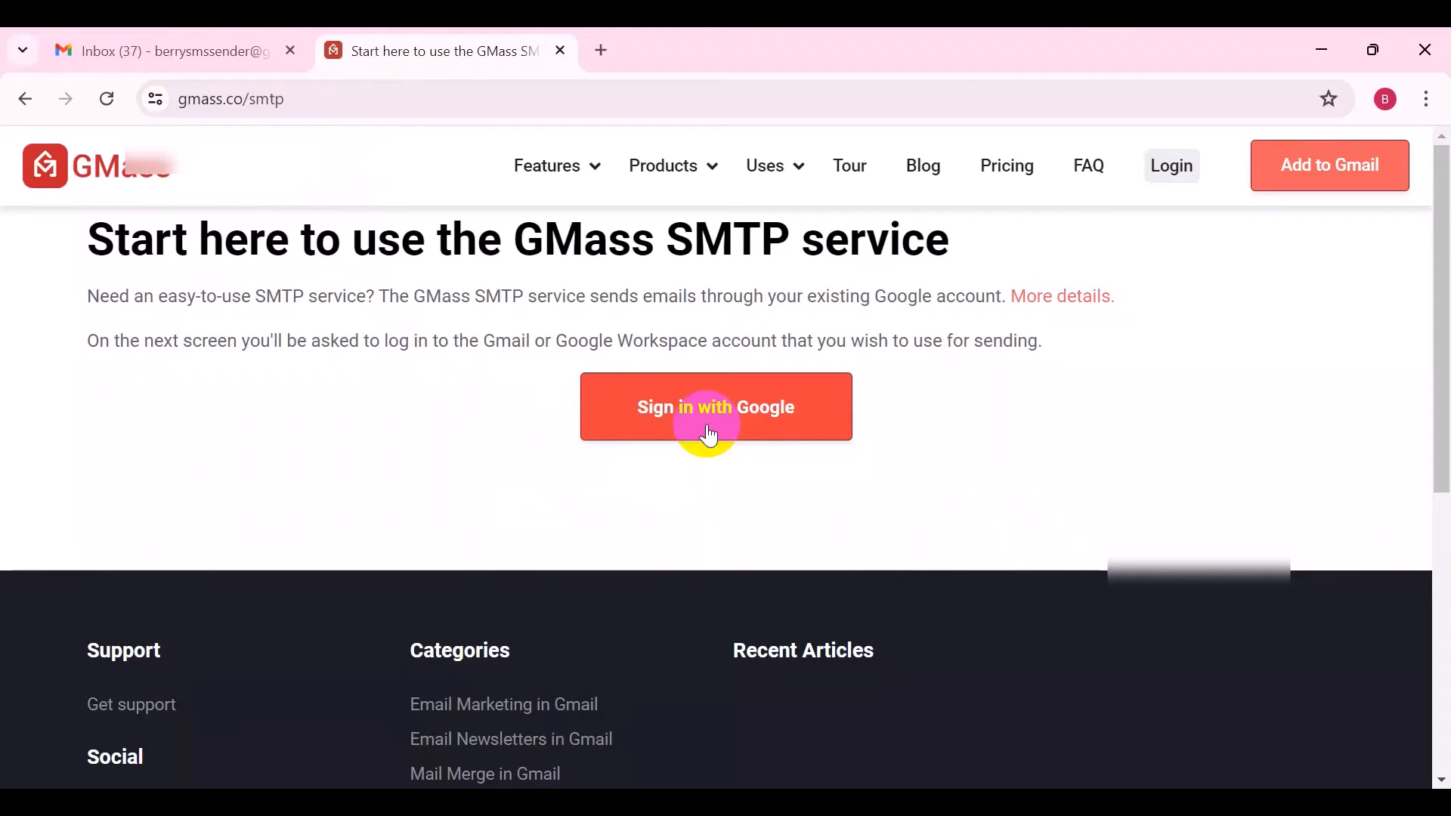
click(708, 429)
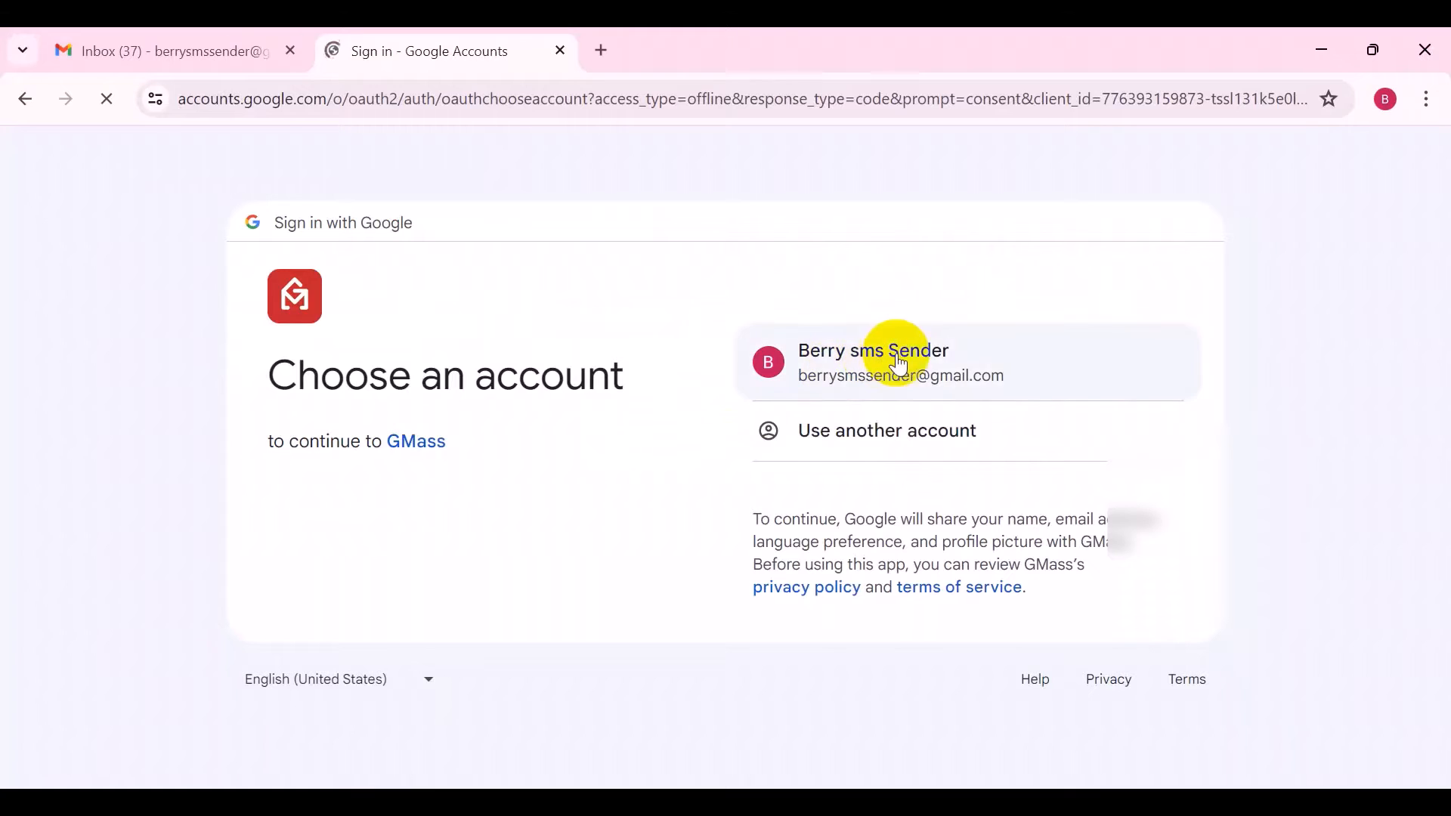
click(1012, 386)
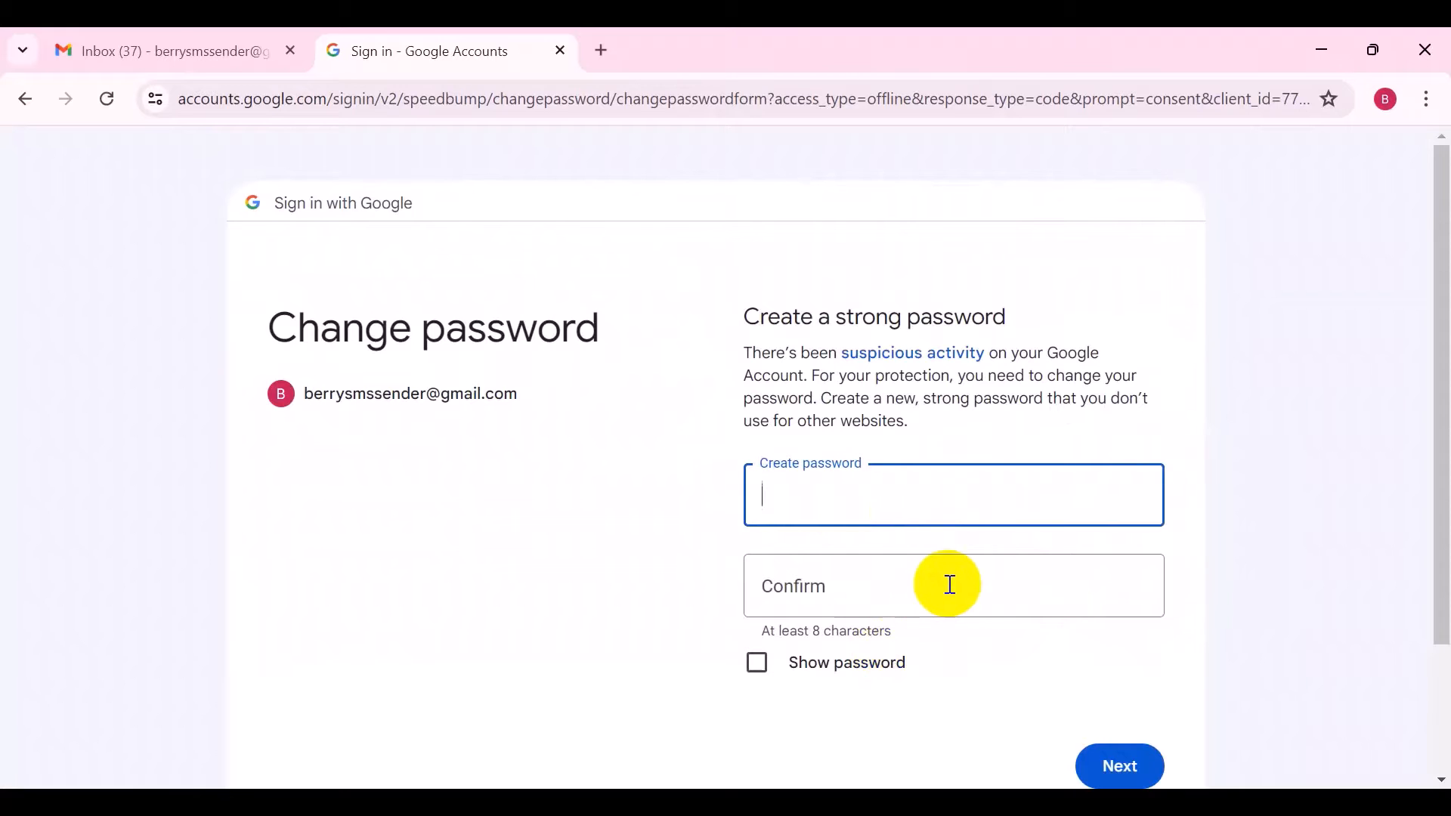
scroll(949, 582, down, 3)
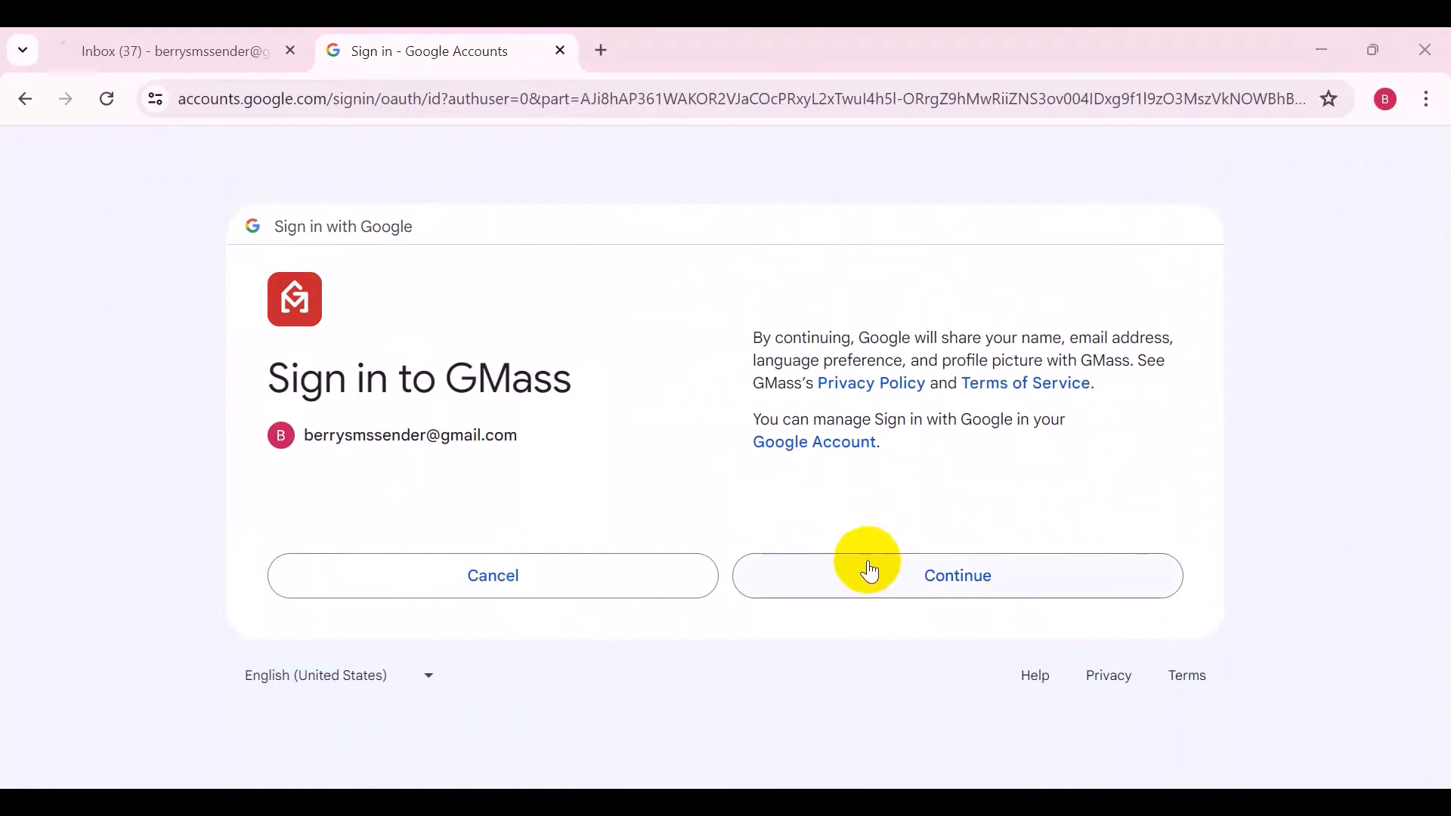
click(875, 589)
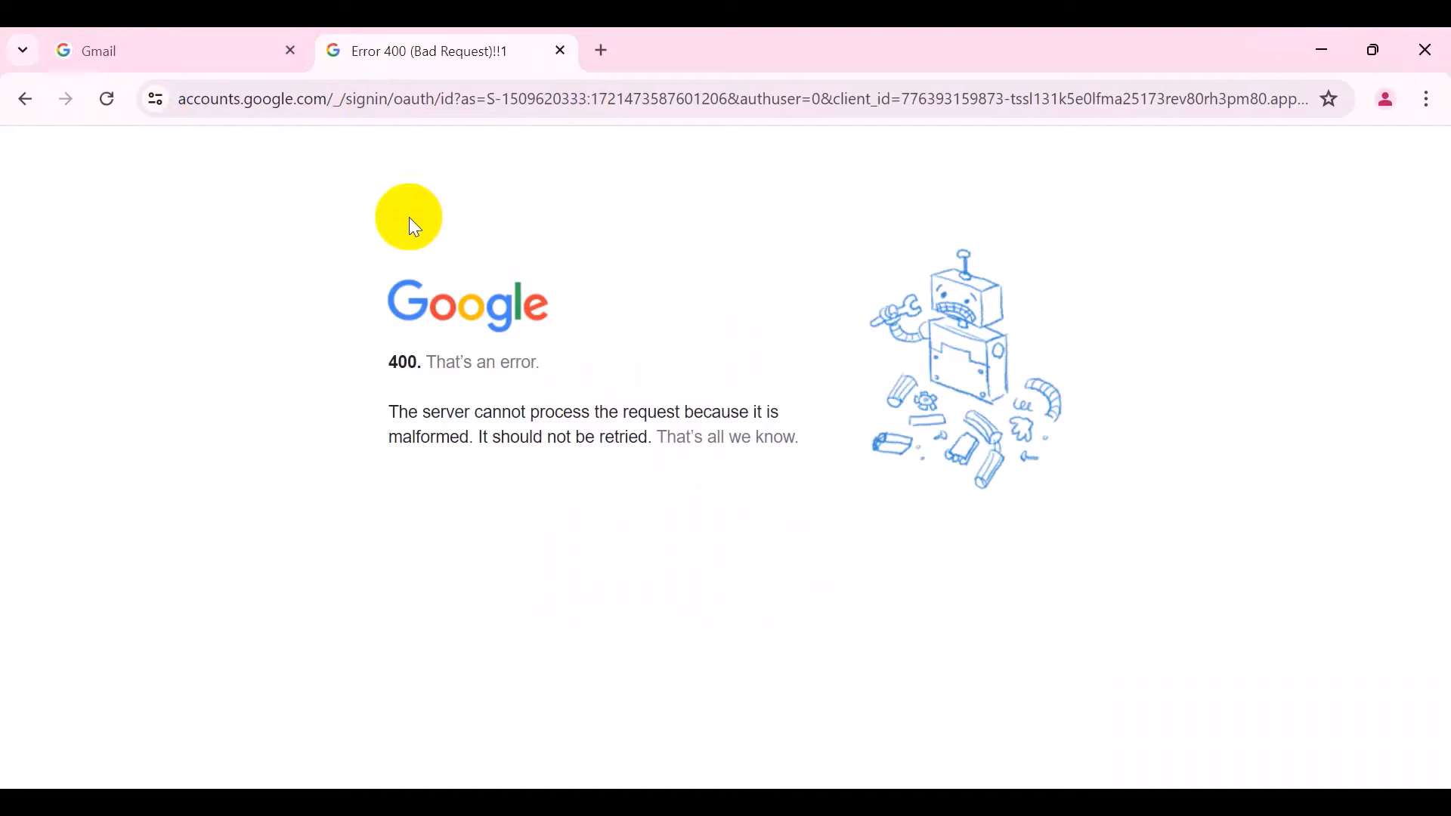
Re-verify the Gmail account in the other tab by pasting its password and continuing past the passkey prompt
click(194, 32)
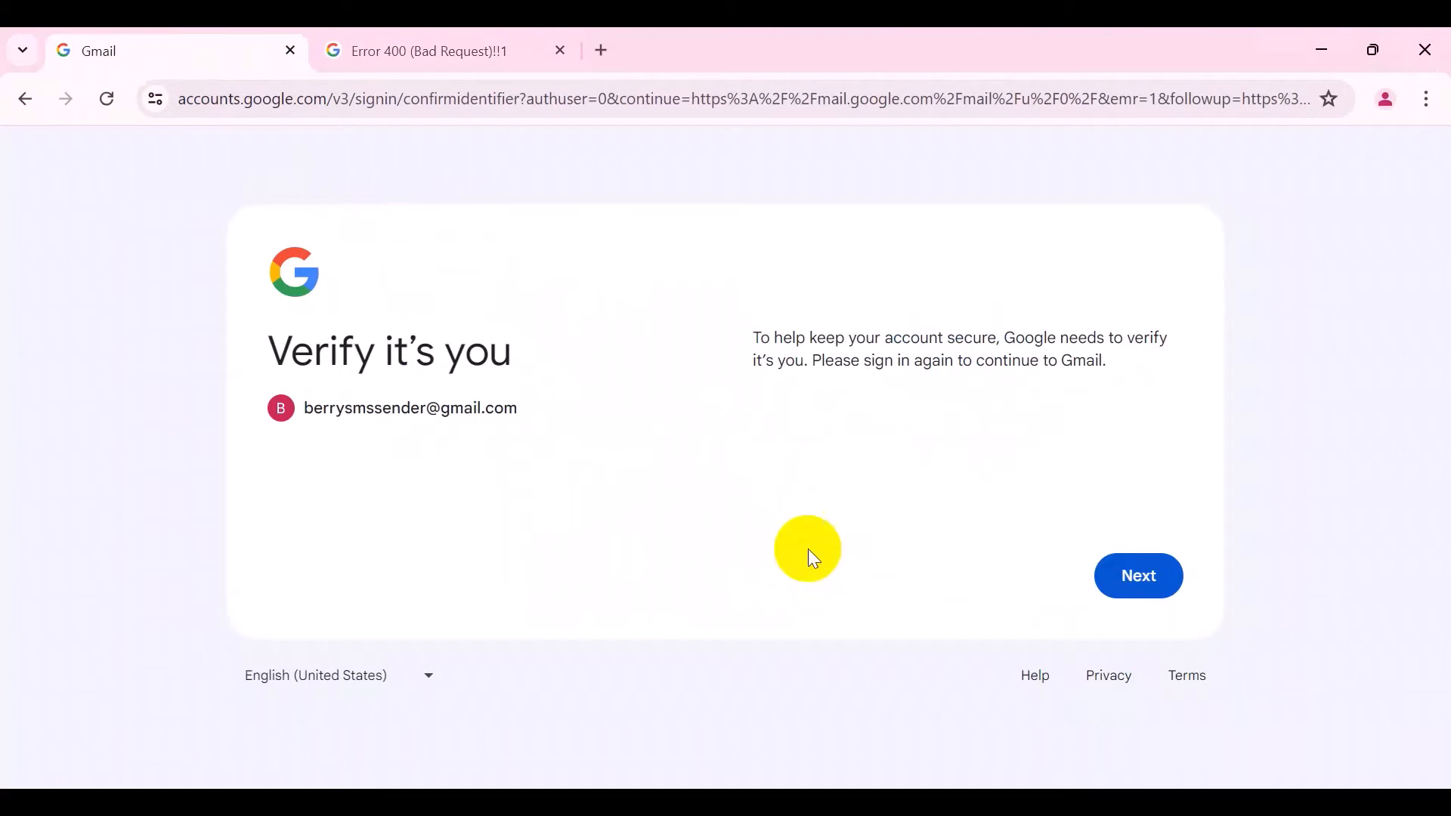
click(1167, 576)
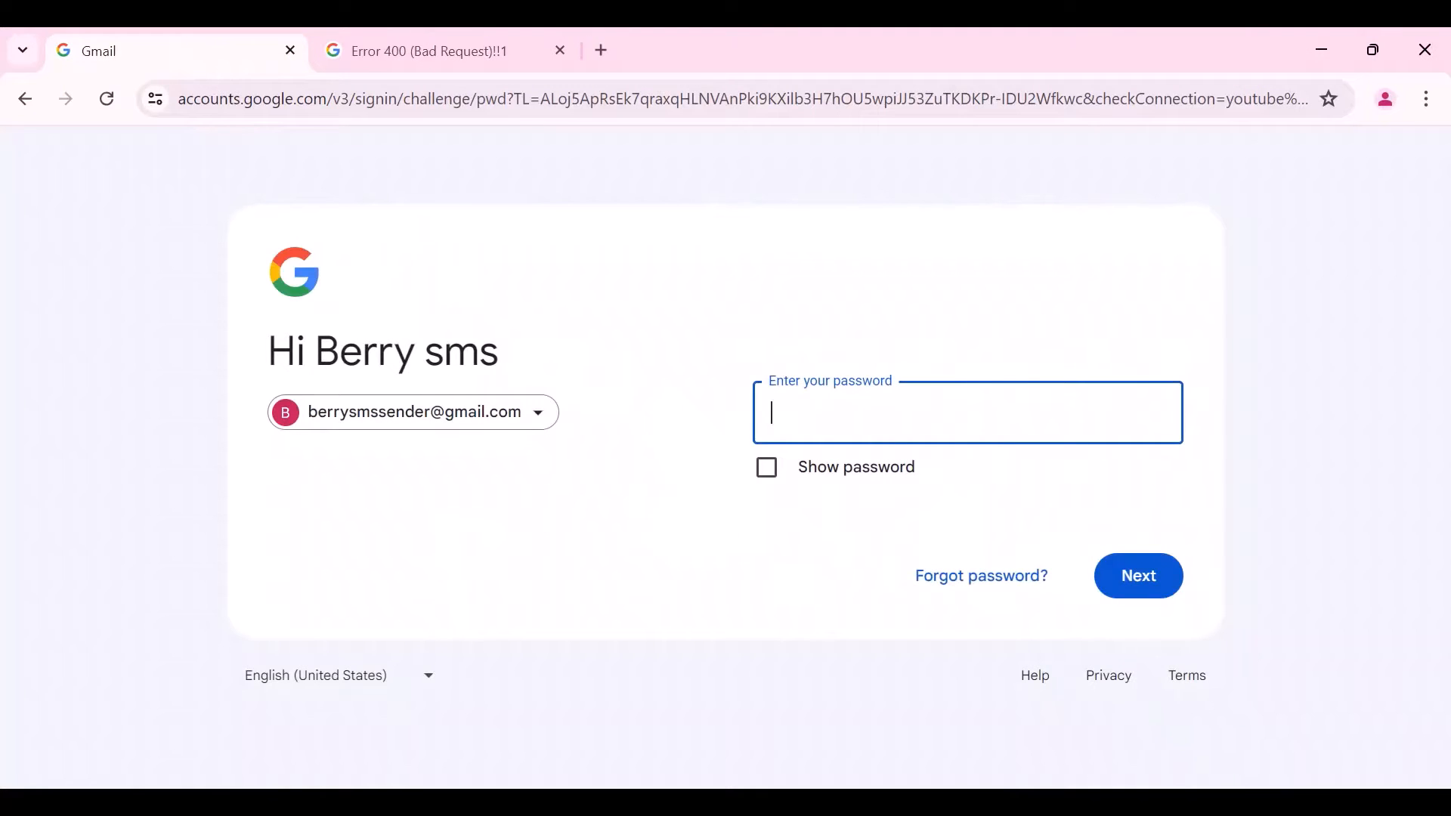
key(ctrl+v)
click(1152, 570)
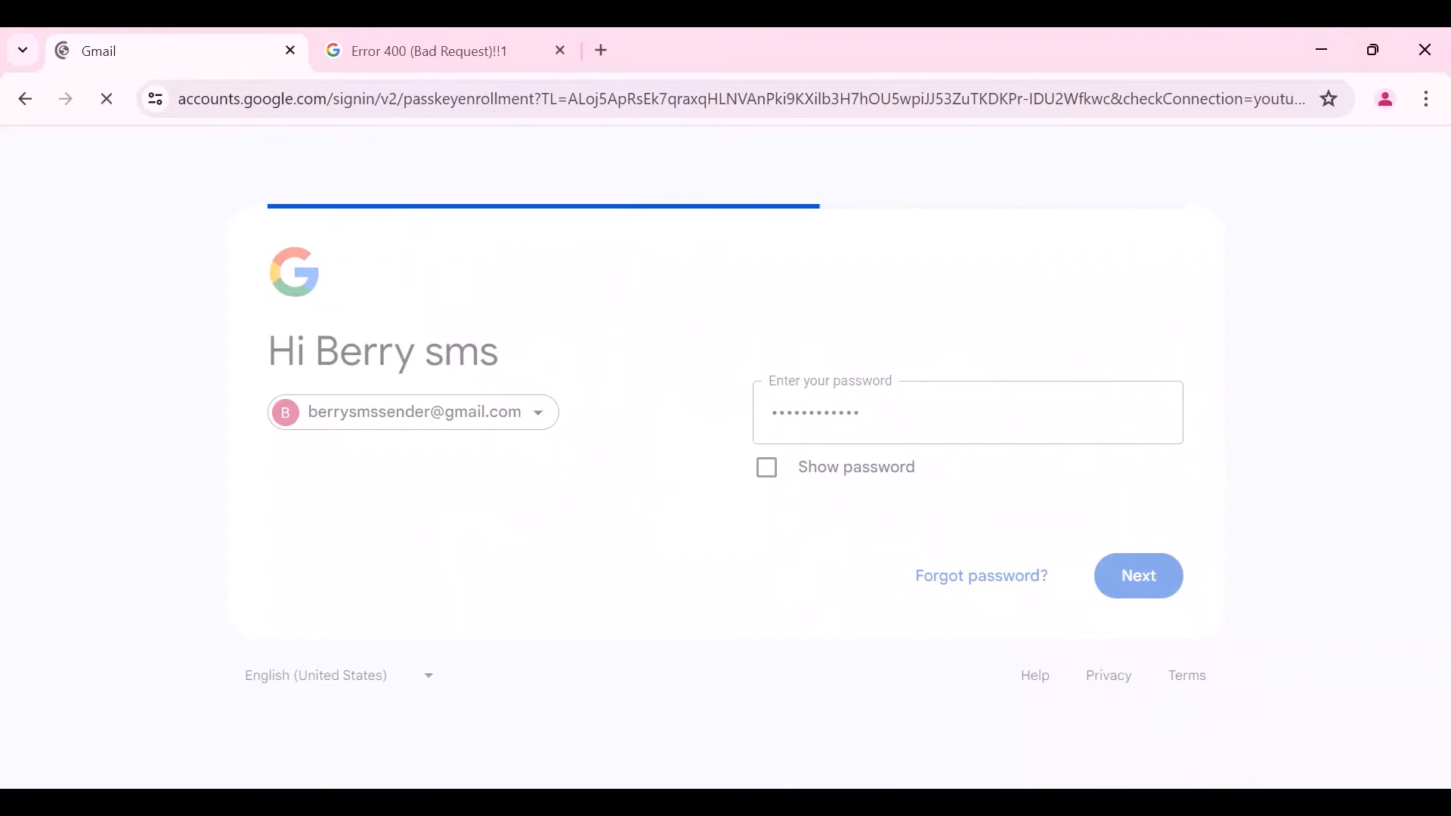
click(1120, 652)
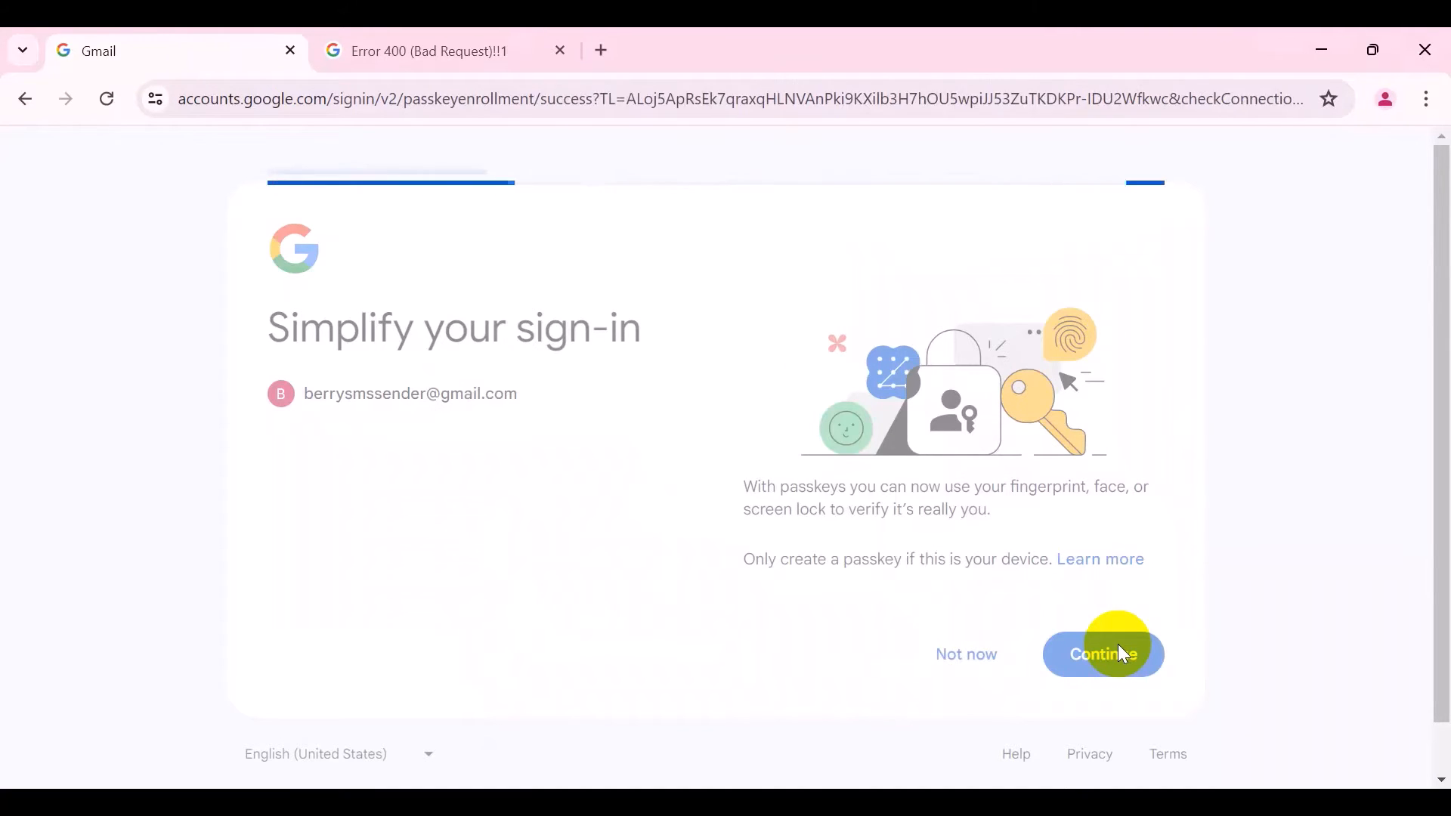
click(1107, 606)
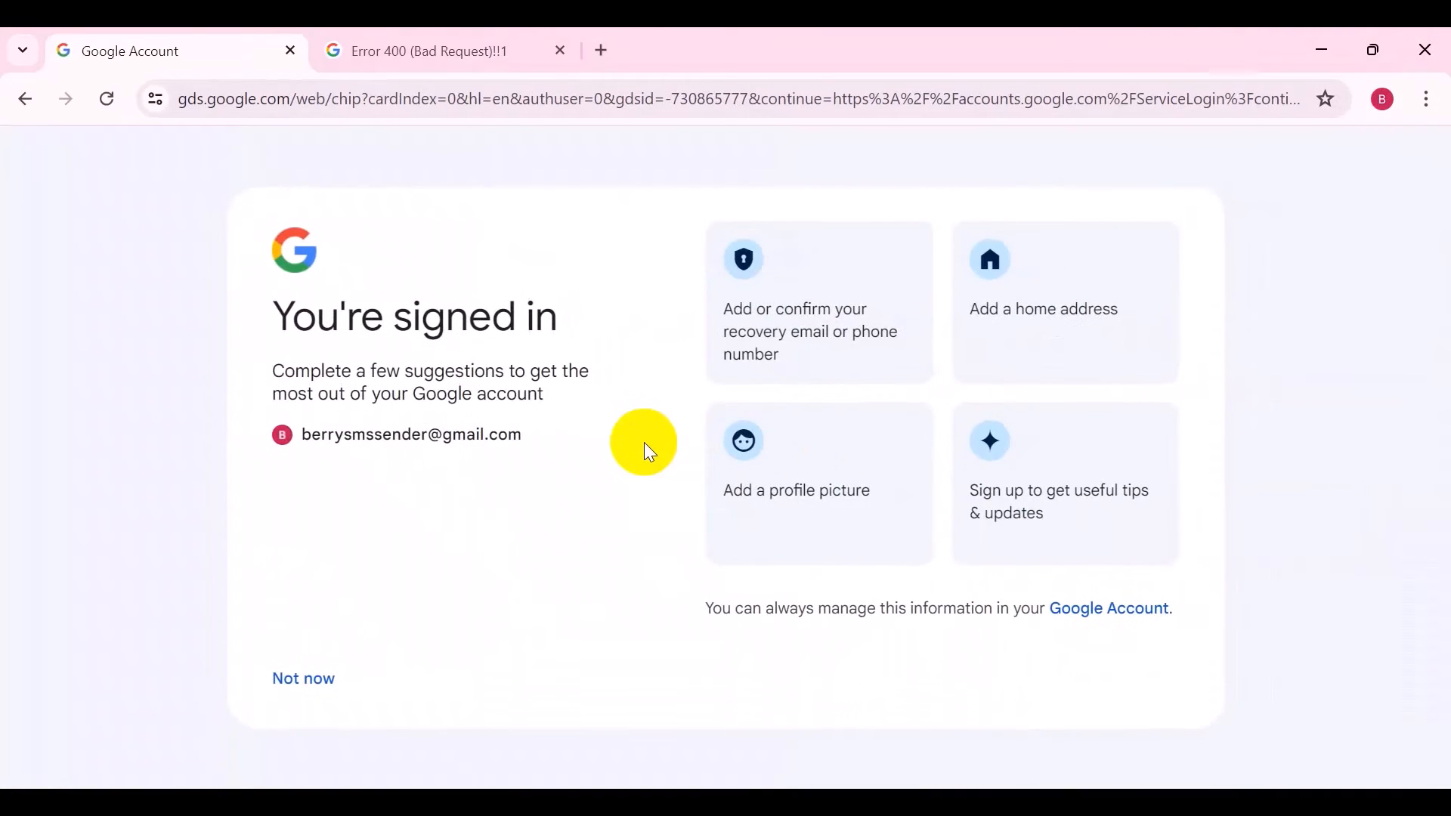
Return to the error tab and reopen the GMass SMTP page from the address bar
click(482, 36)
click(456, 102)
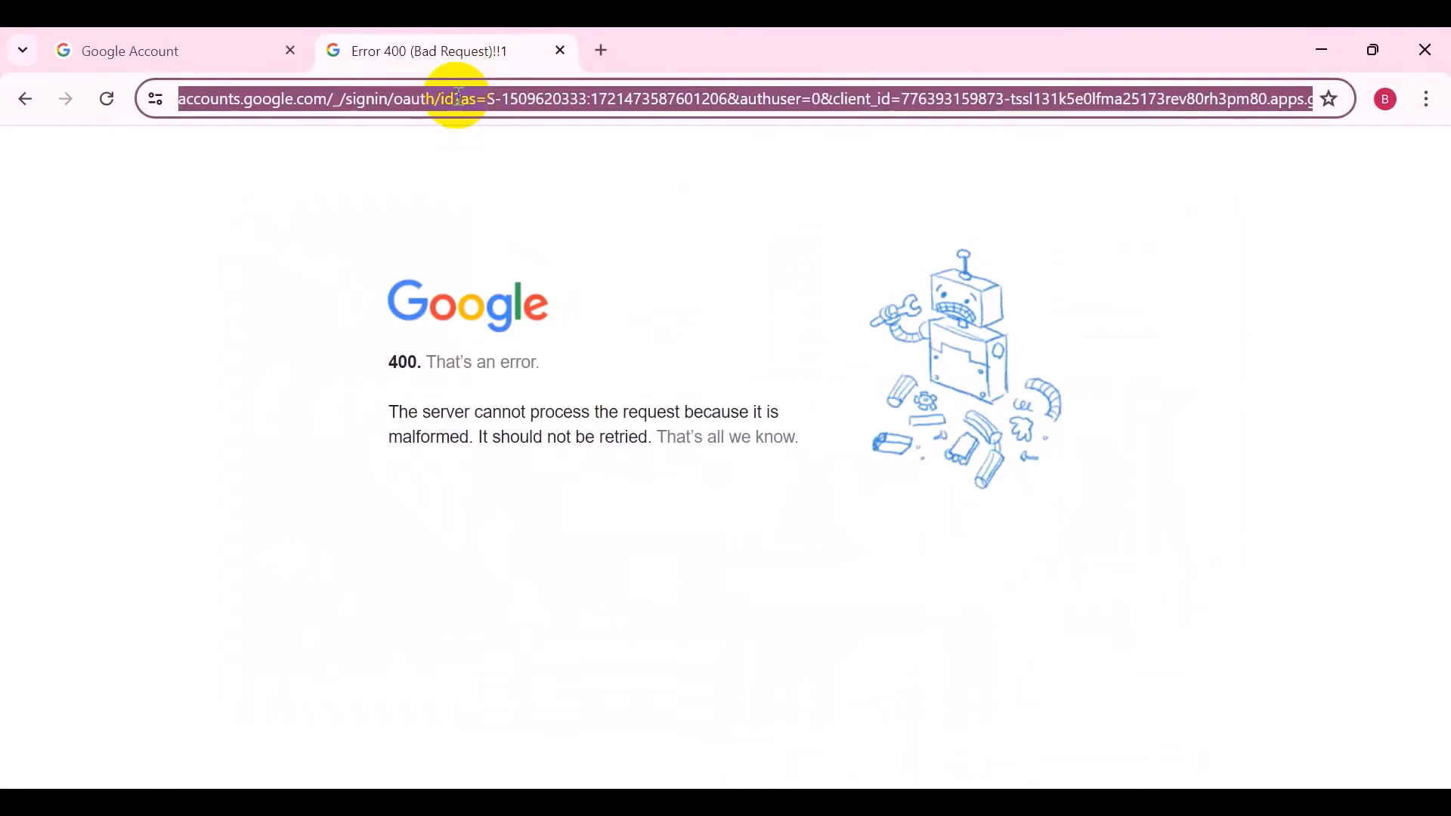
text(gm)
key(Return)
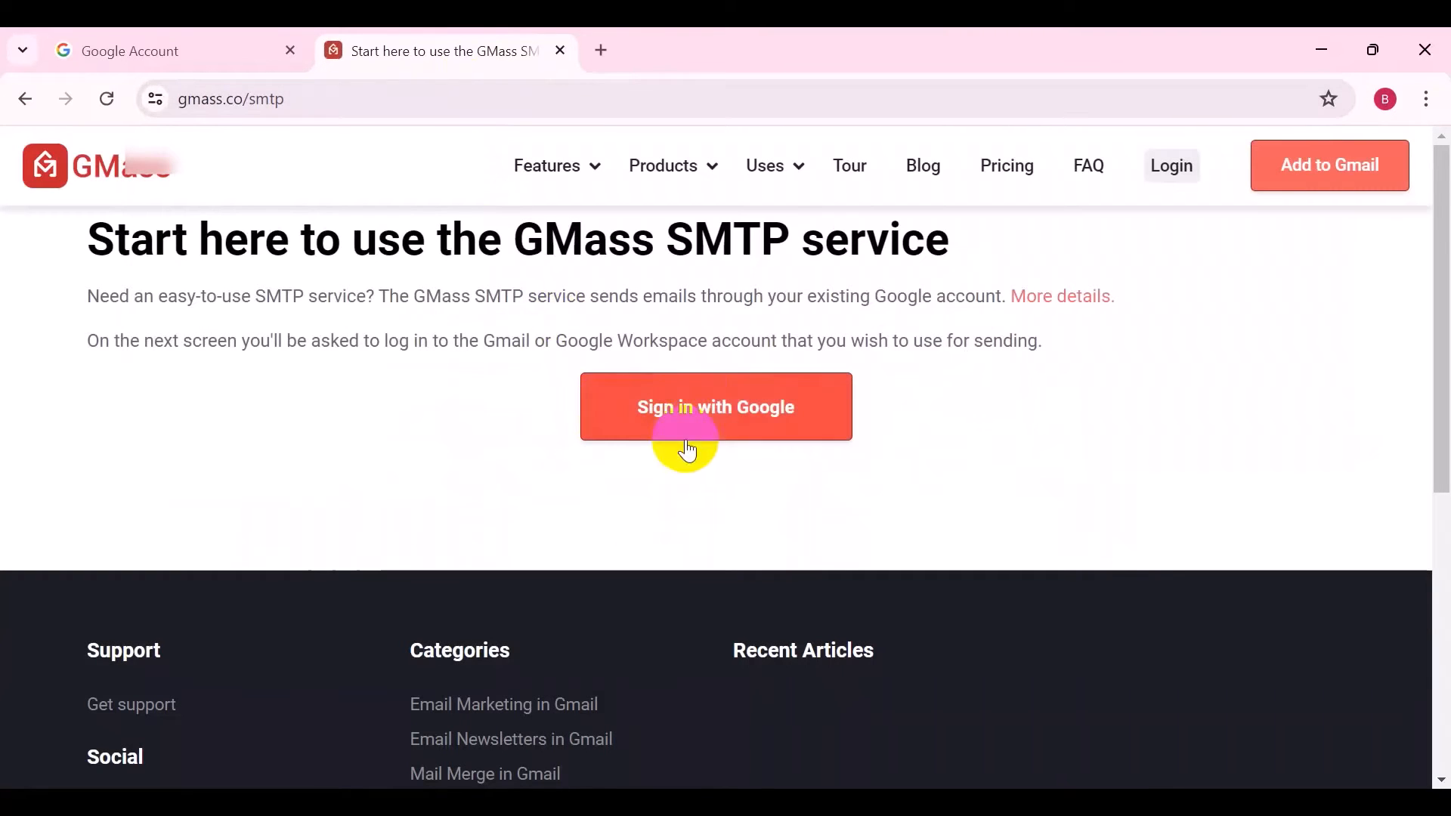
Sign in with Google to GMass SMTP, choose the sender account and allow GMass access
click(716, 396)
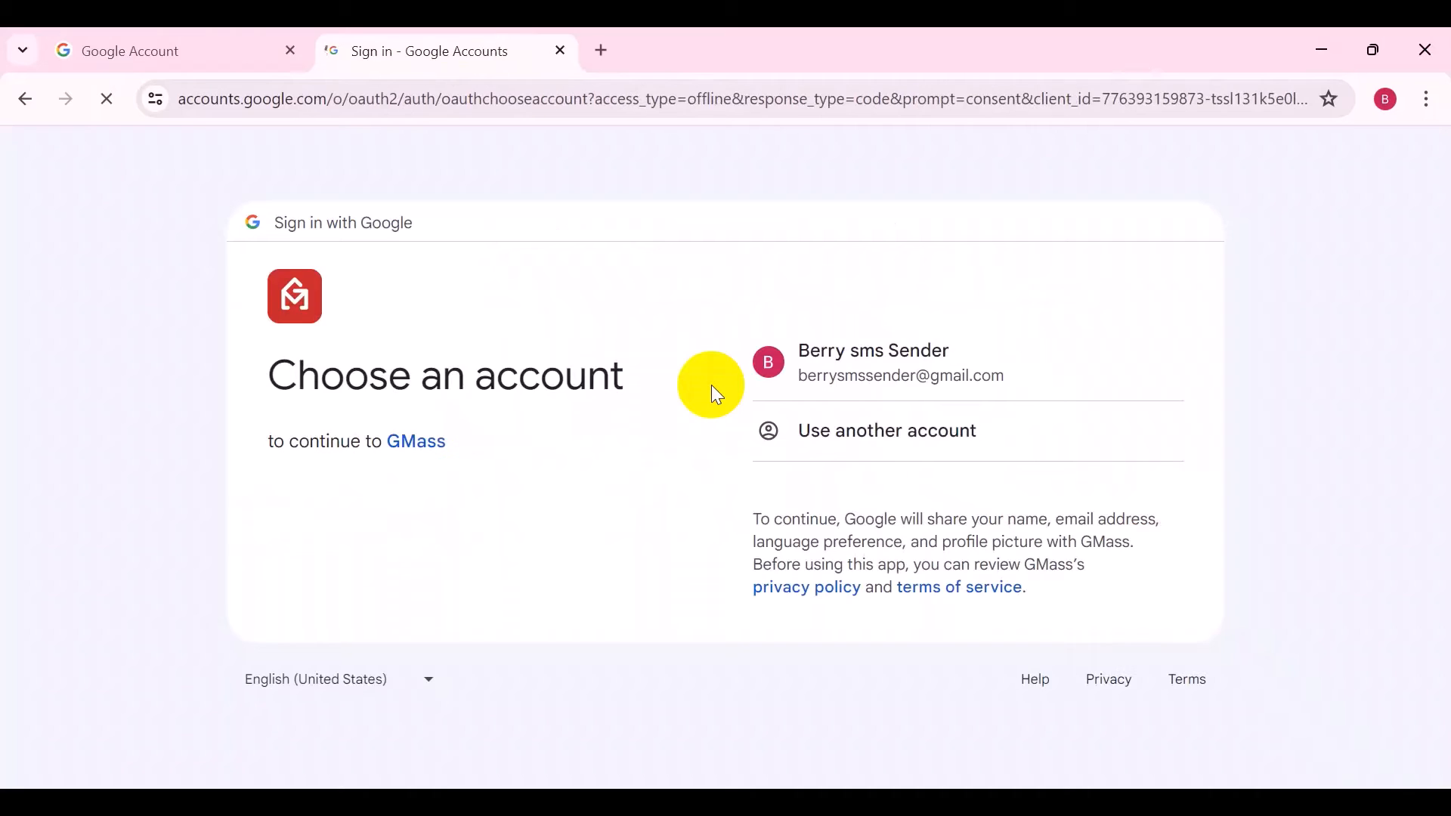
click(936, 376)
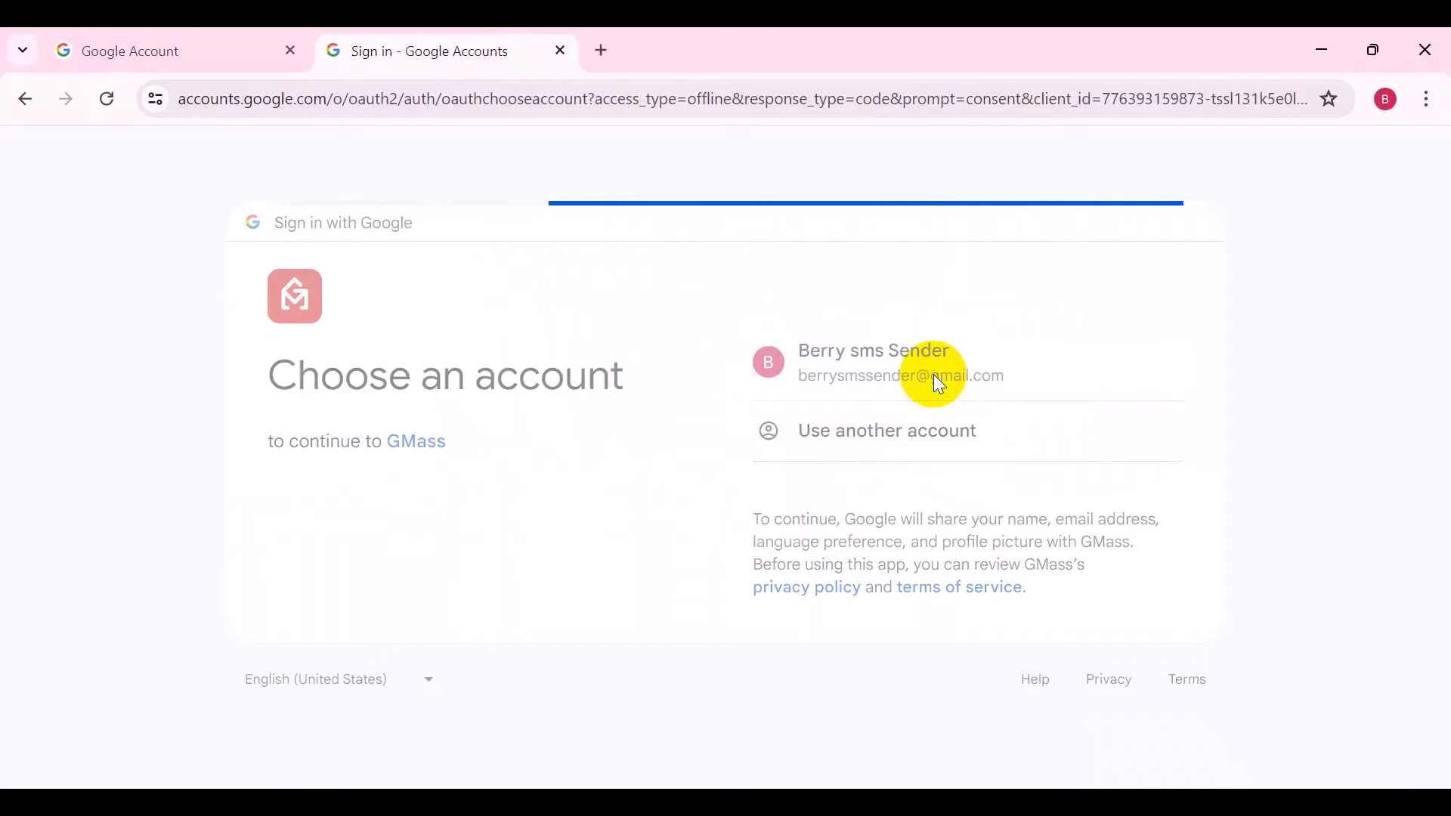
click(918, 557)
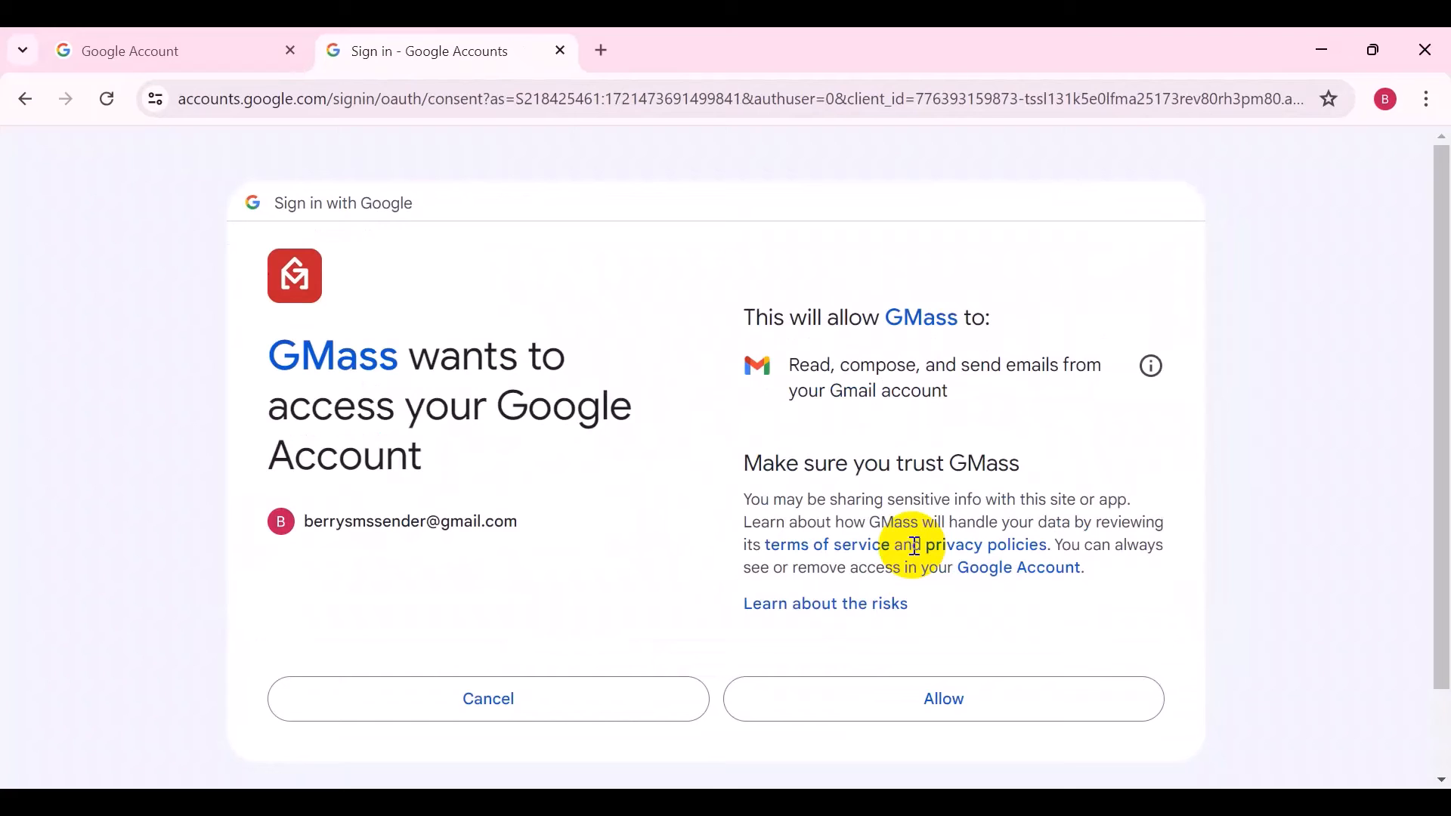
click(899, 683)
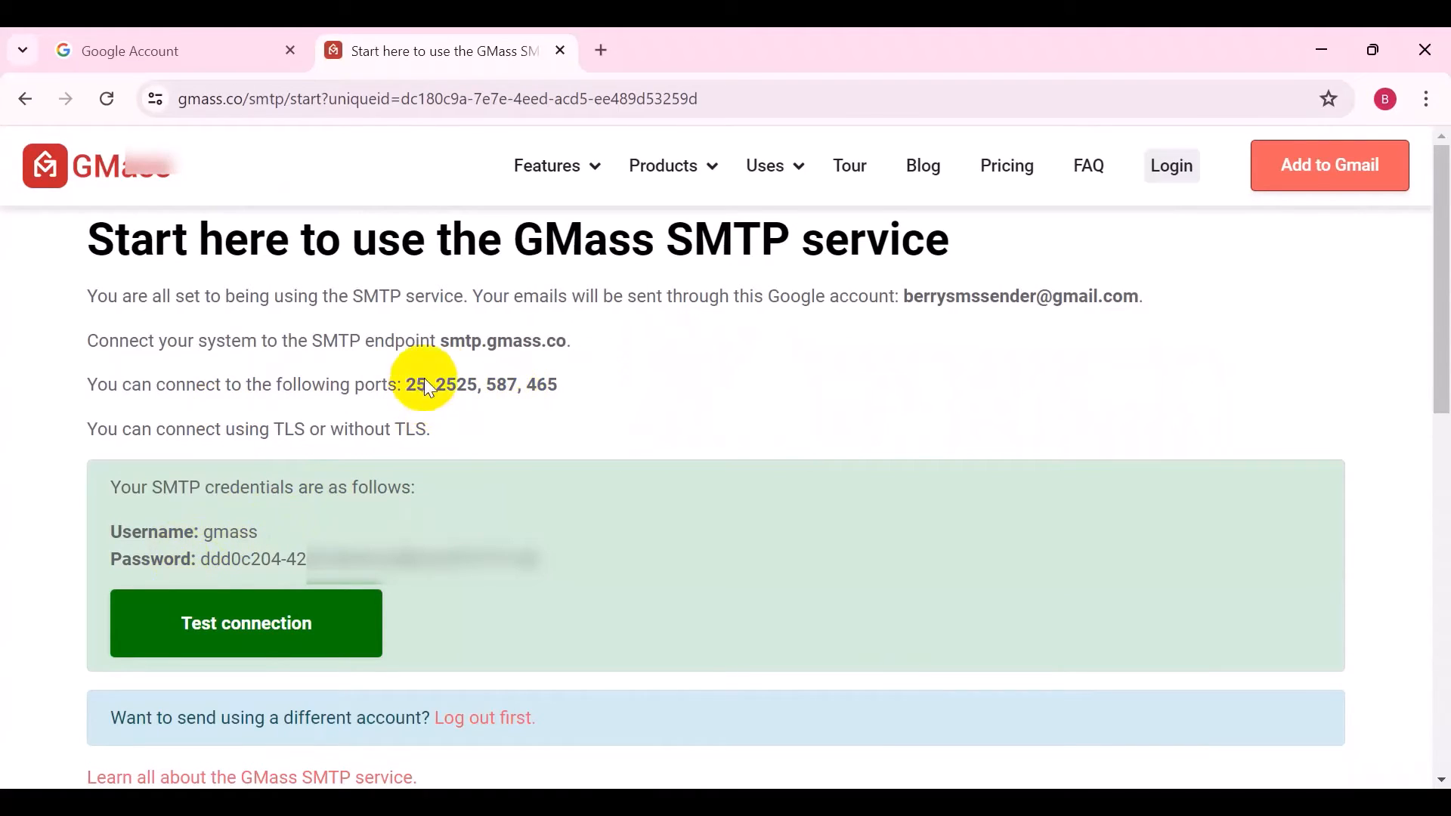
Copy the SMTP endpoint smtp.gmass.co from the credentials page
drag(442, 341, 562, 338)
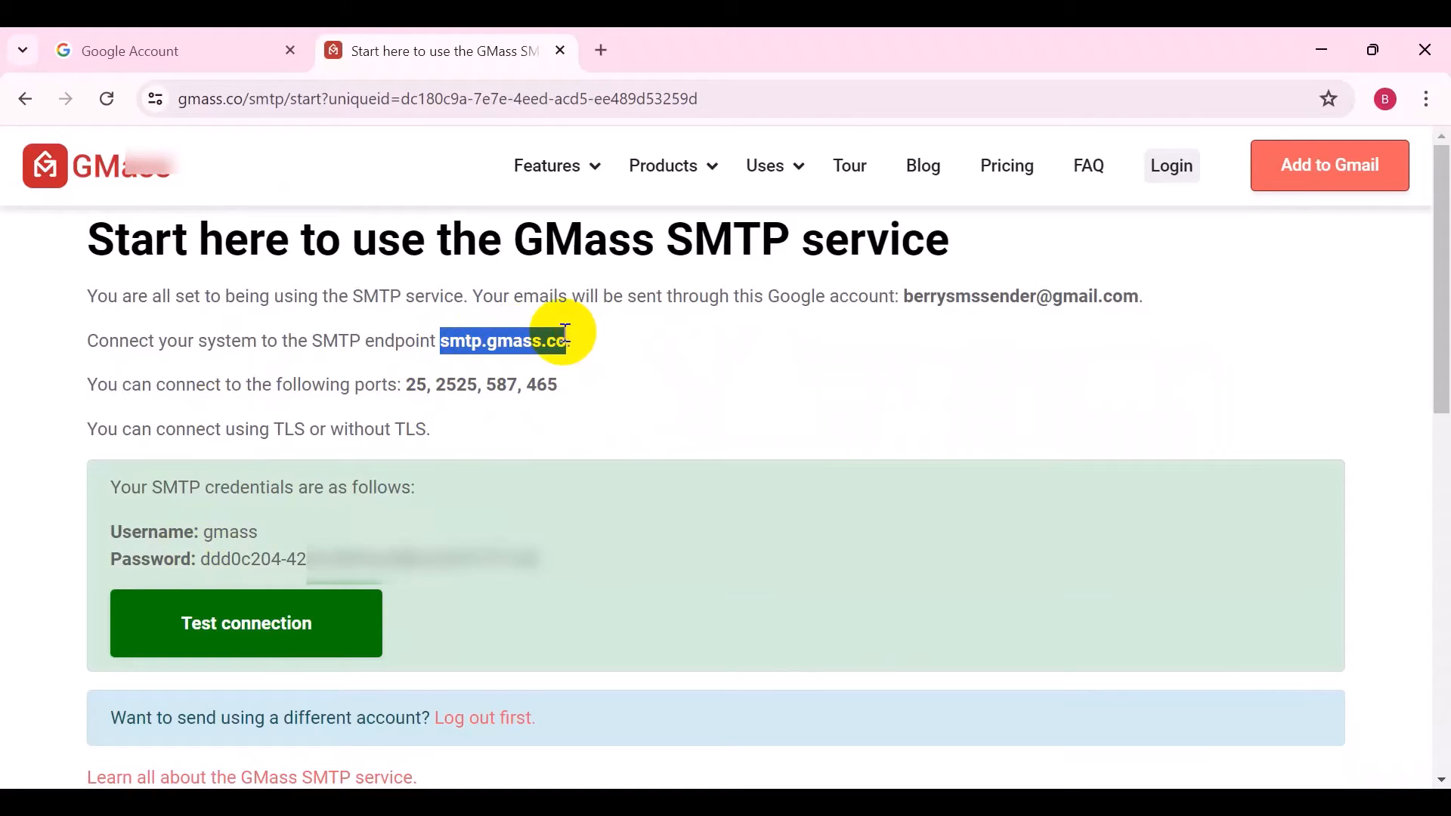
right_click(558, 341)
click(592, 364)
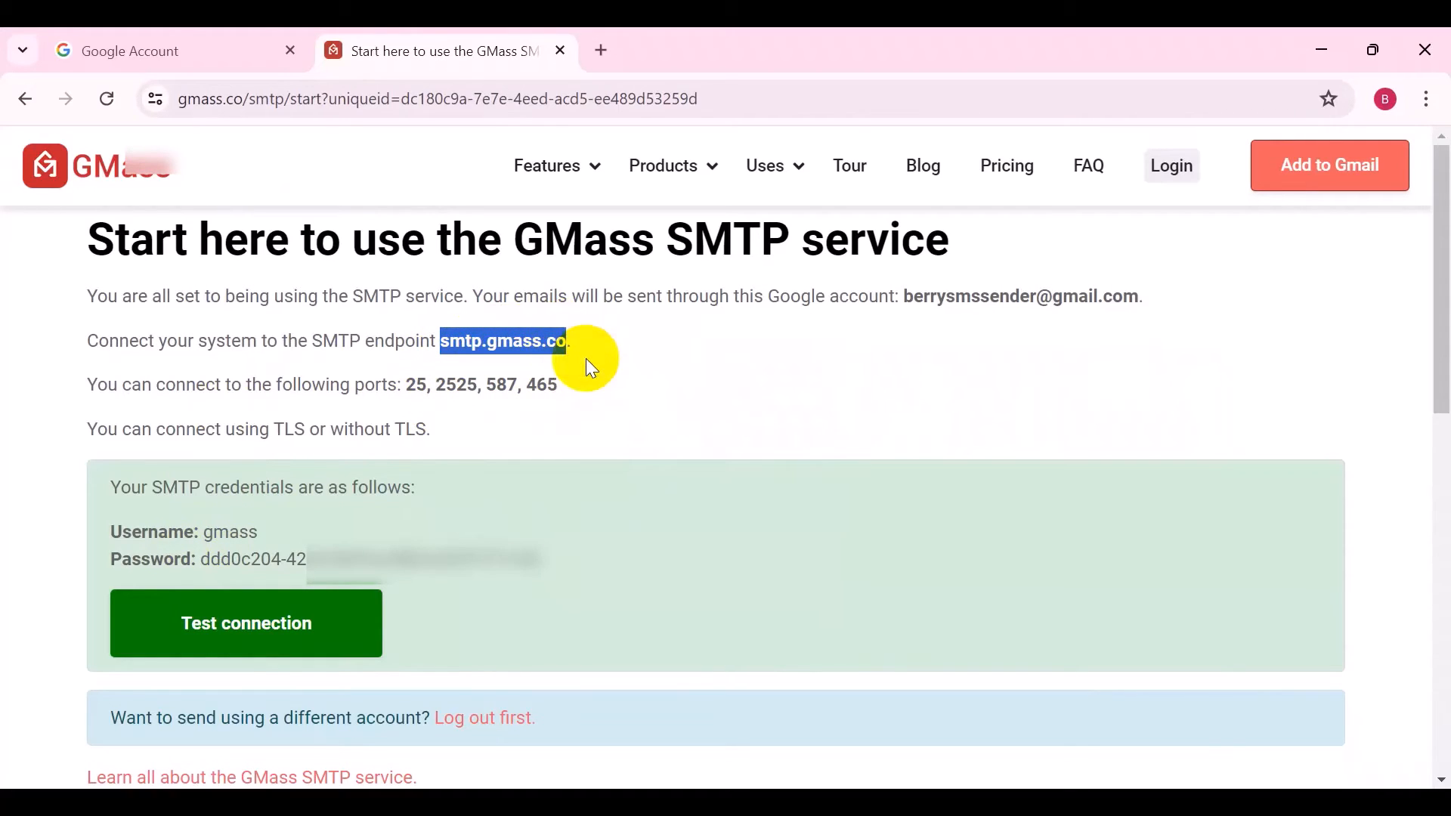
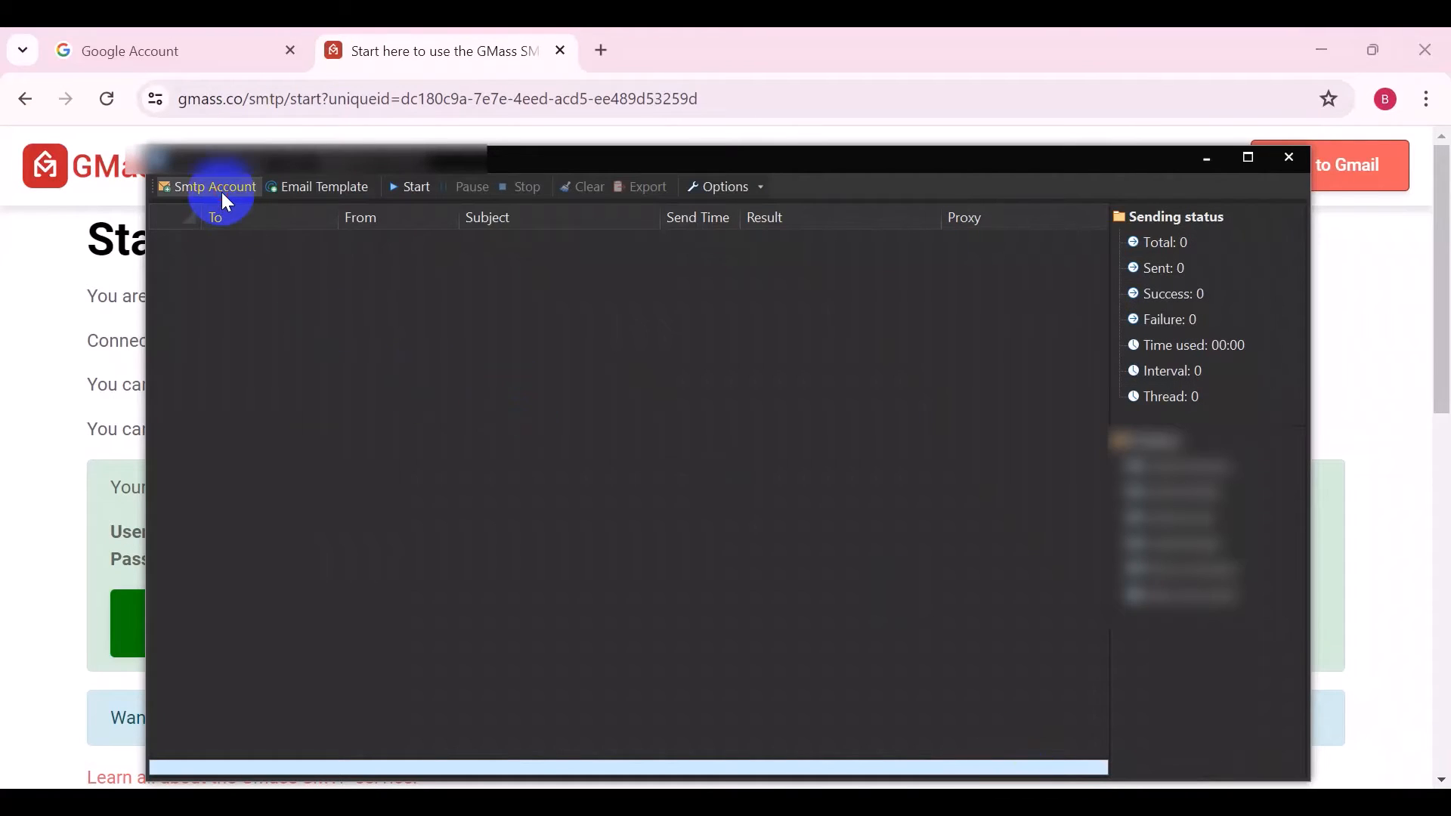
Add a new SMTP account named gmail1 and paste smtp.gmass.co as its SMTP host
click(380, 270)
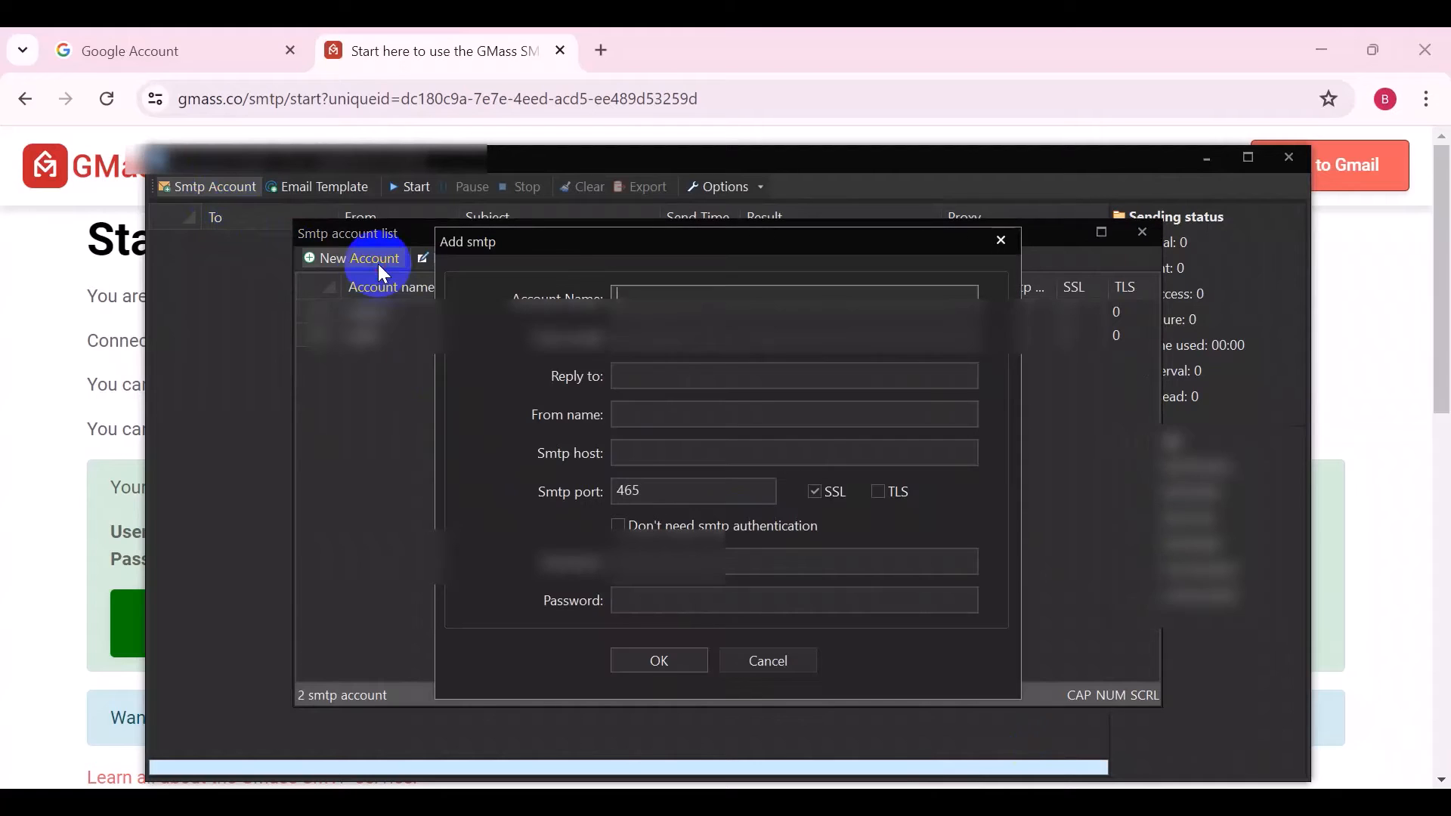
click(646, 303)
text(gmail)
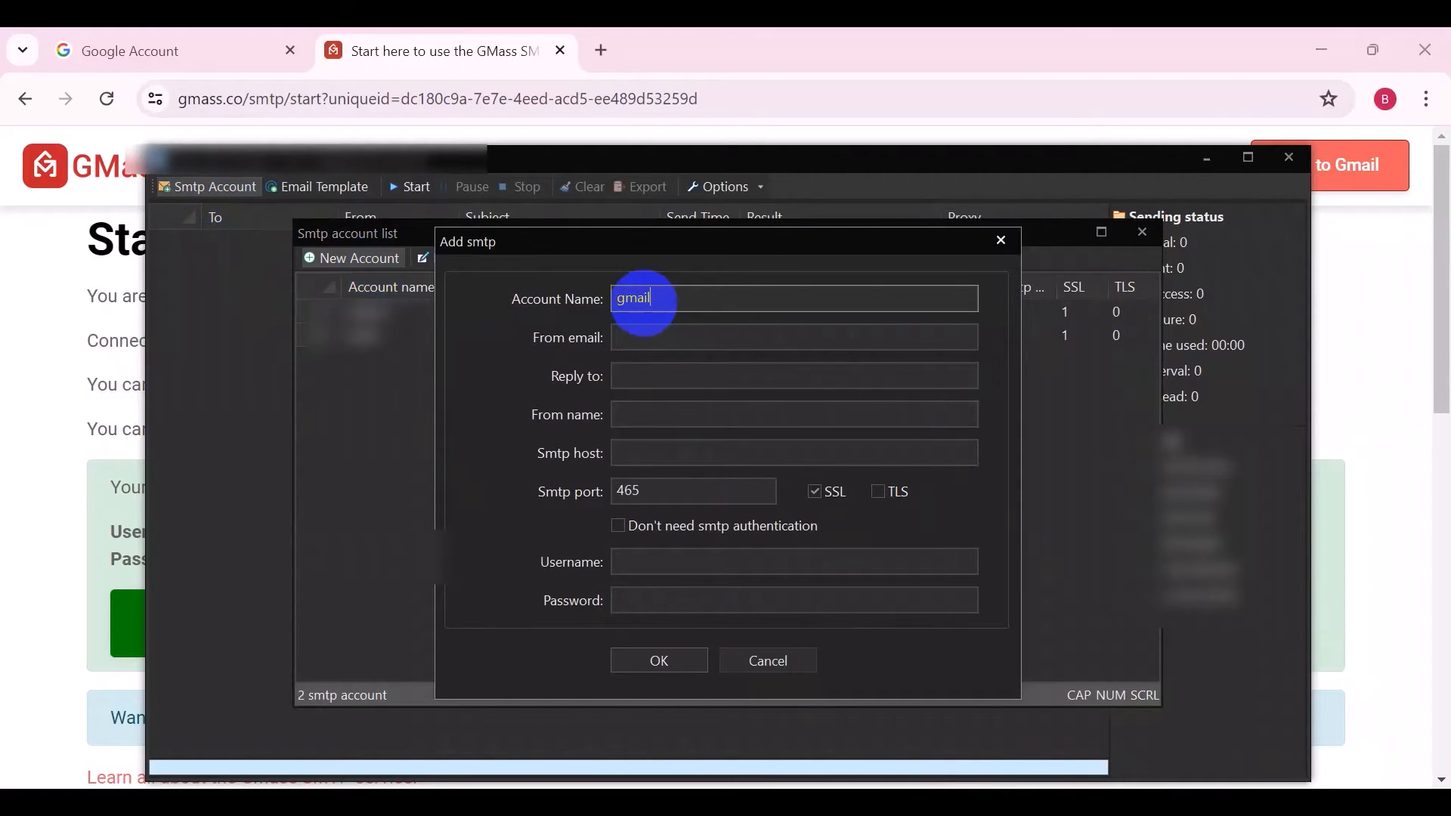
text(1)
click(655, 330)
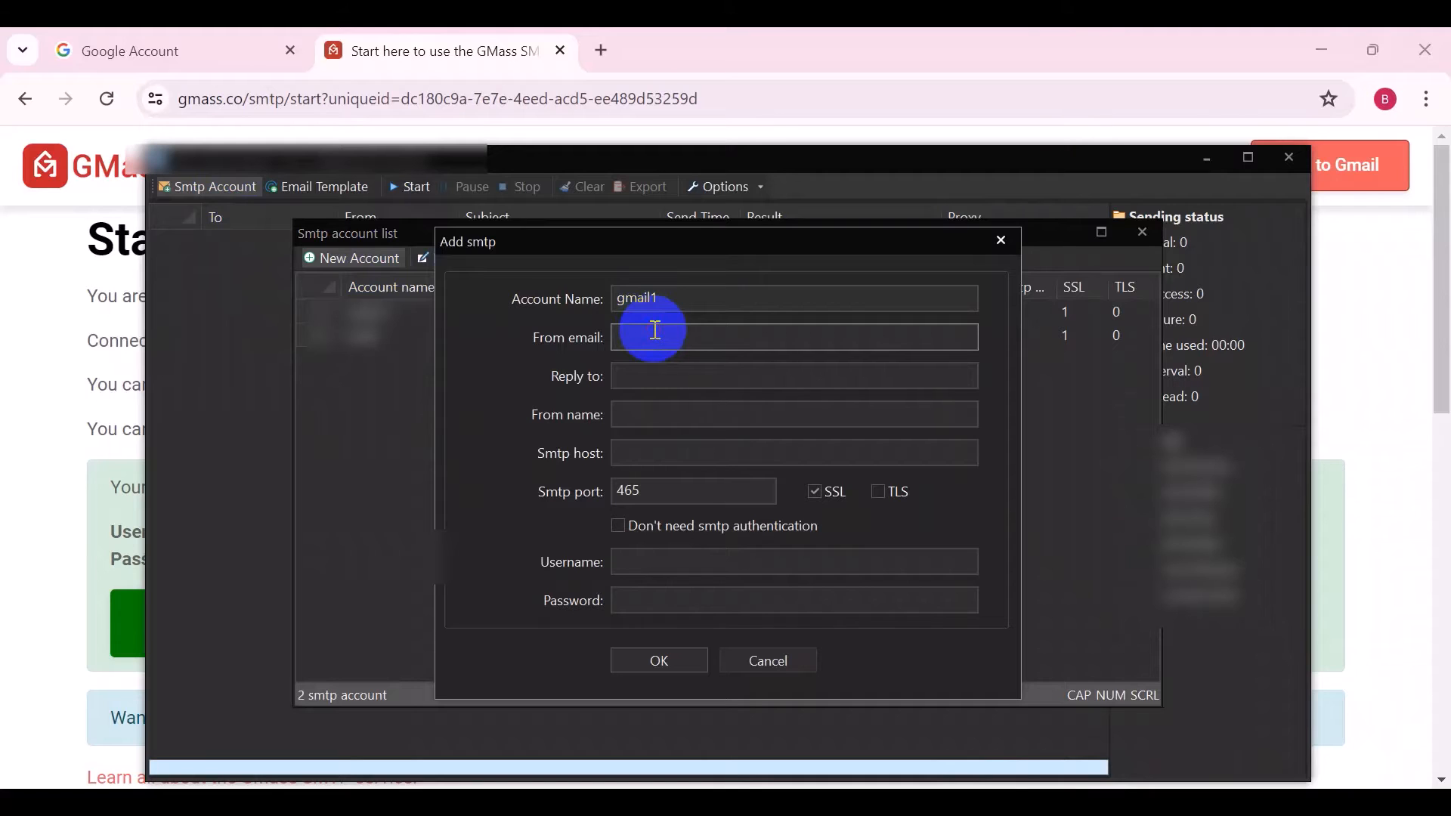
click(642, 455)
text(smtp.gmass.co)
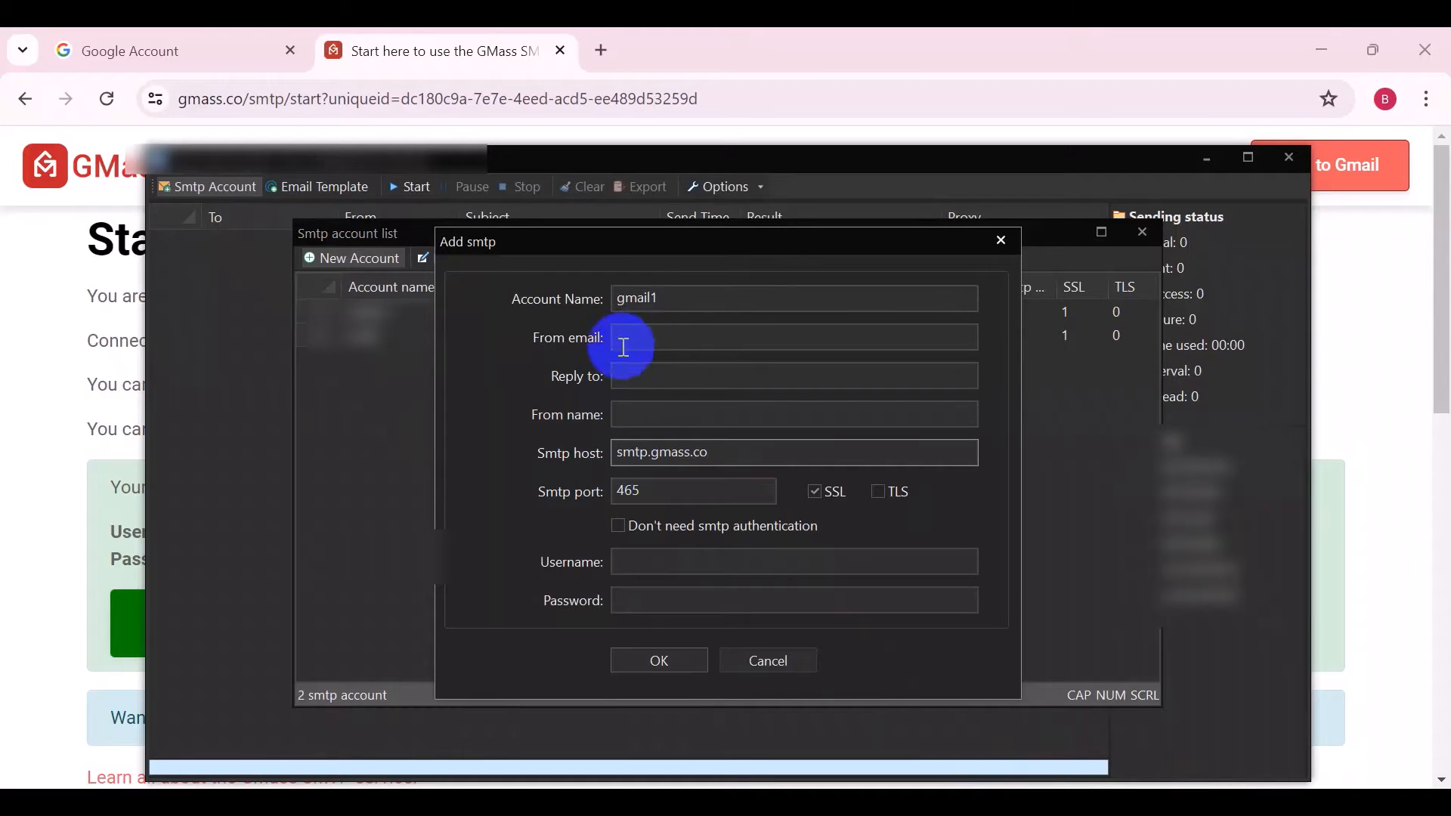
Copy the sender Gmail address from the GMass page and paste it as the account's From email
click(78, 430)
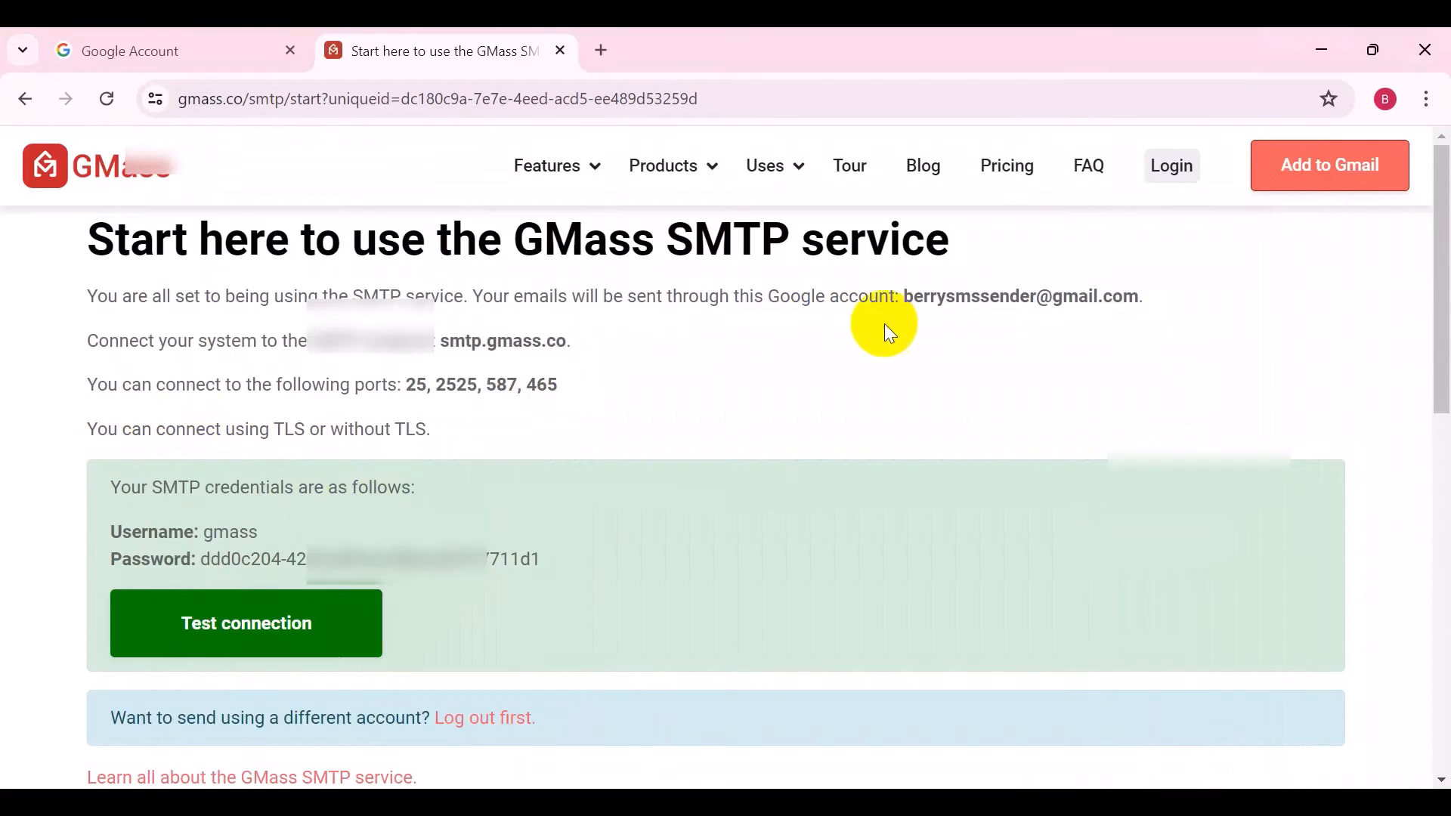
drag(906, 303, 1129, 288)
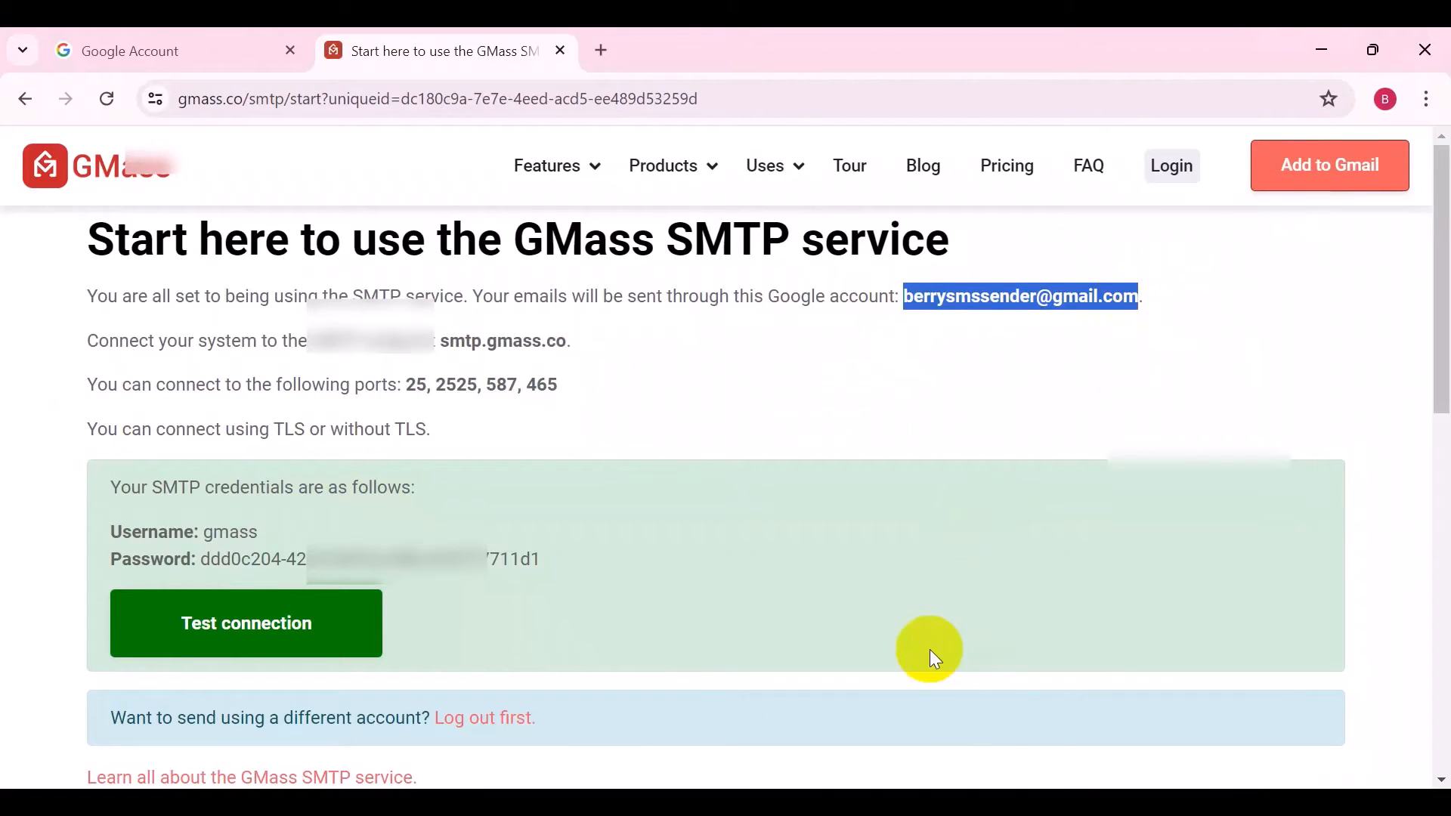
click(1056, 802)
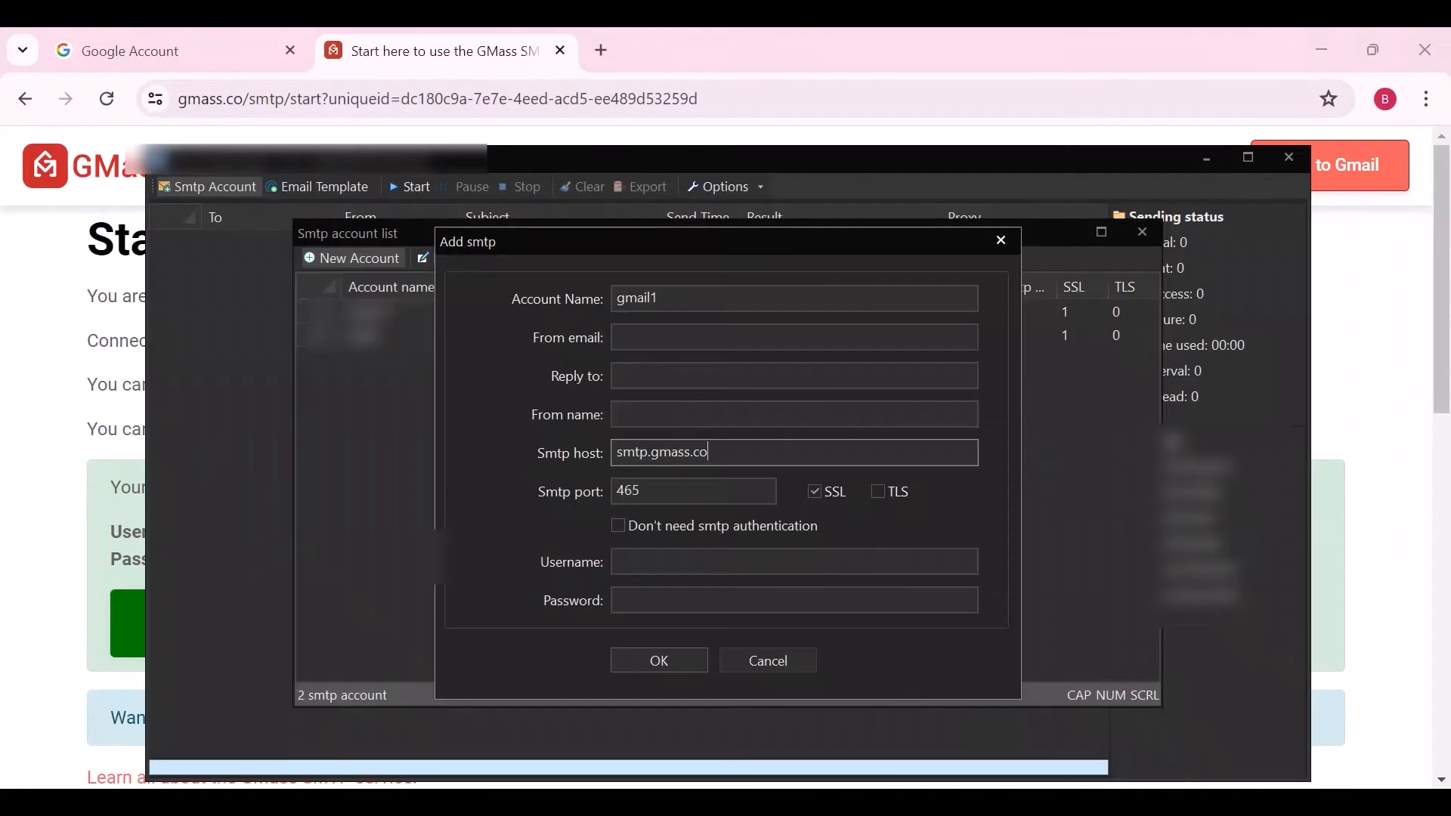
click(651, 335)
key(ctrl+v)
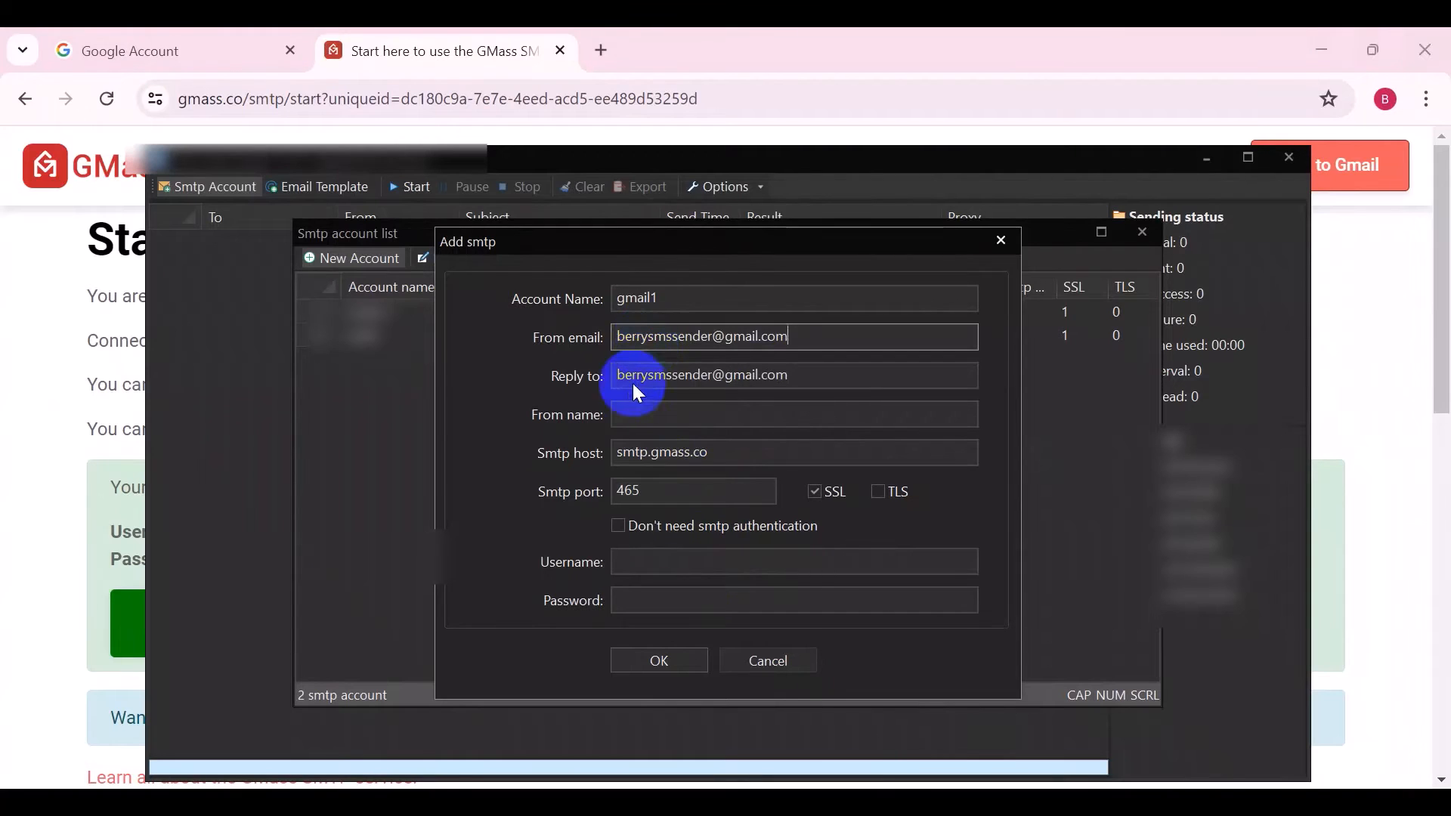
Set the From name to Jay marketing
click(633, 412)
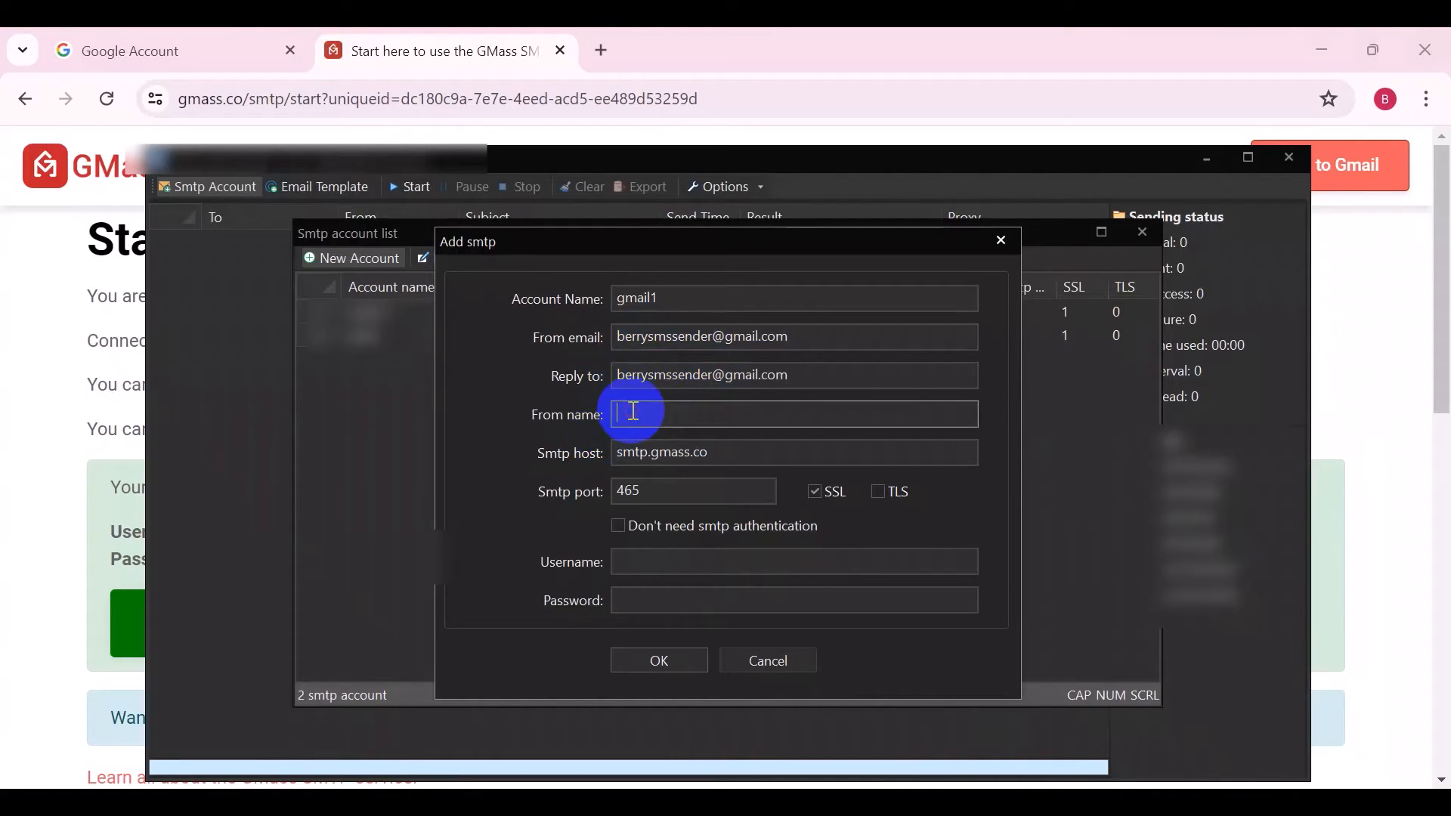
text(Jay marketing)
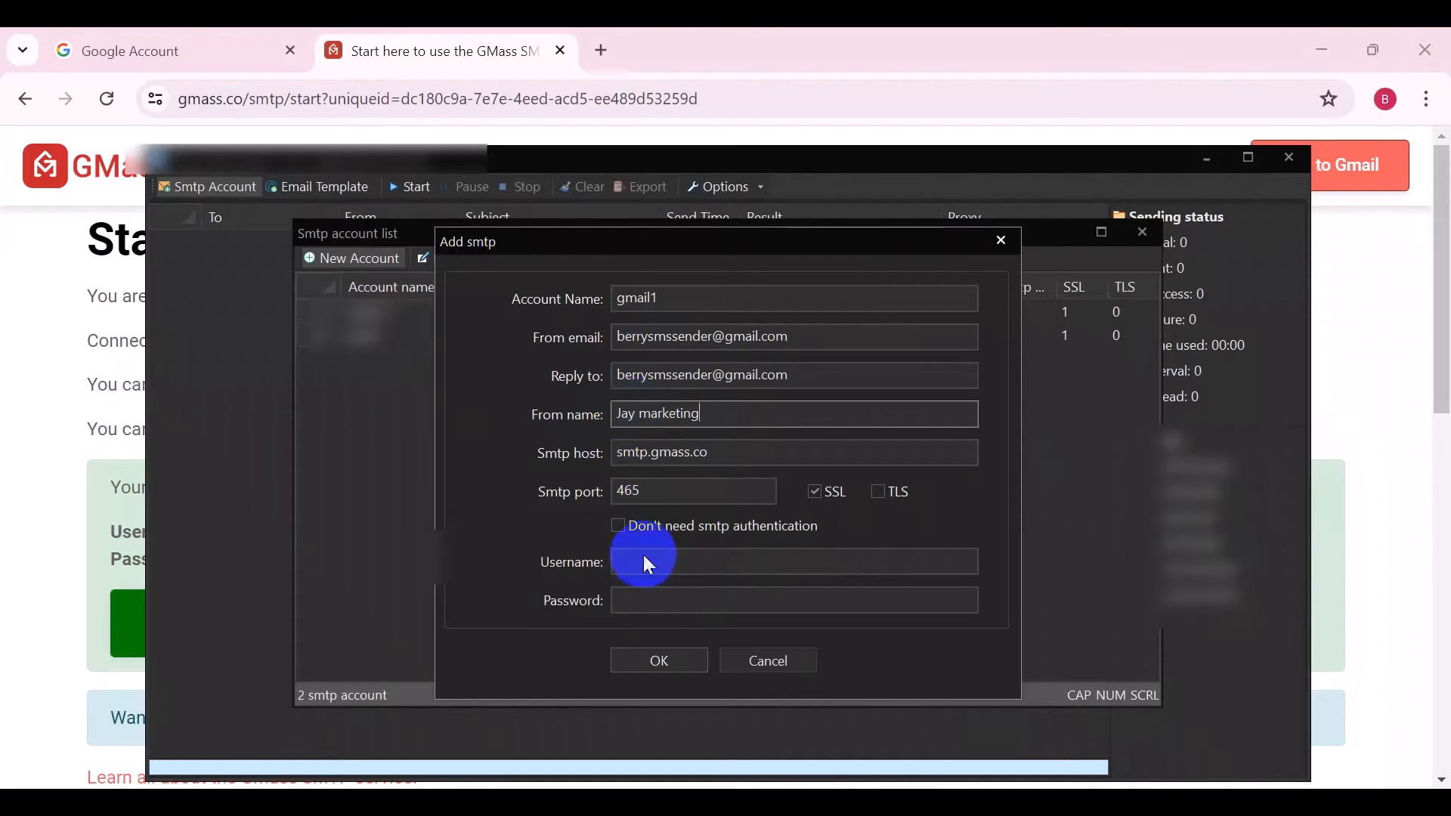
Check the supported ports on the GMass page and set the SMTP port to 587
click(39, 511)
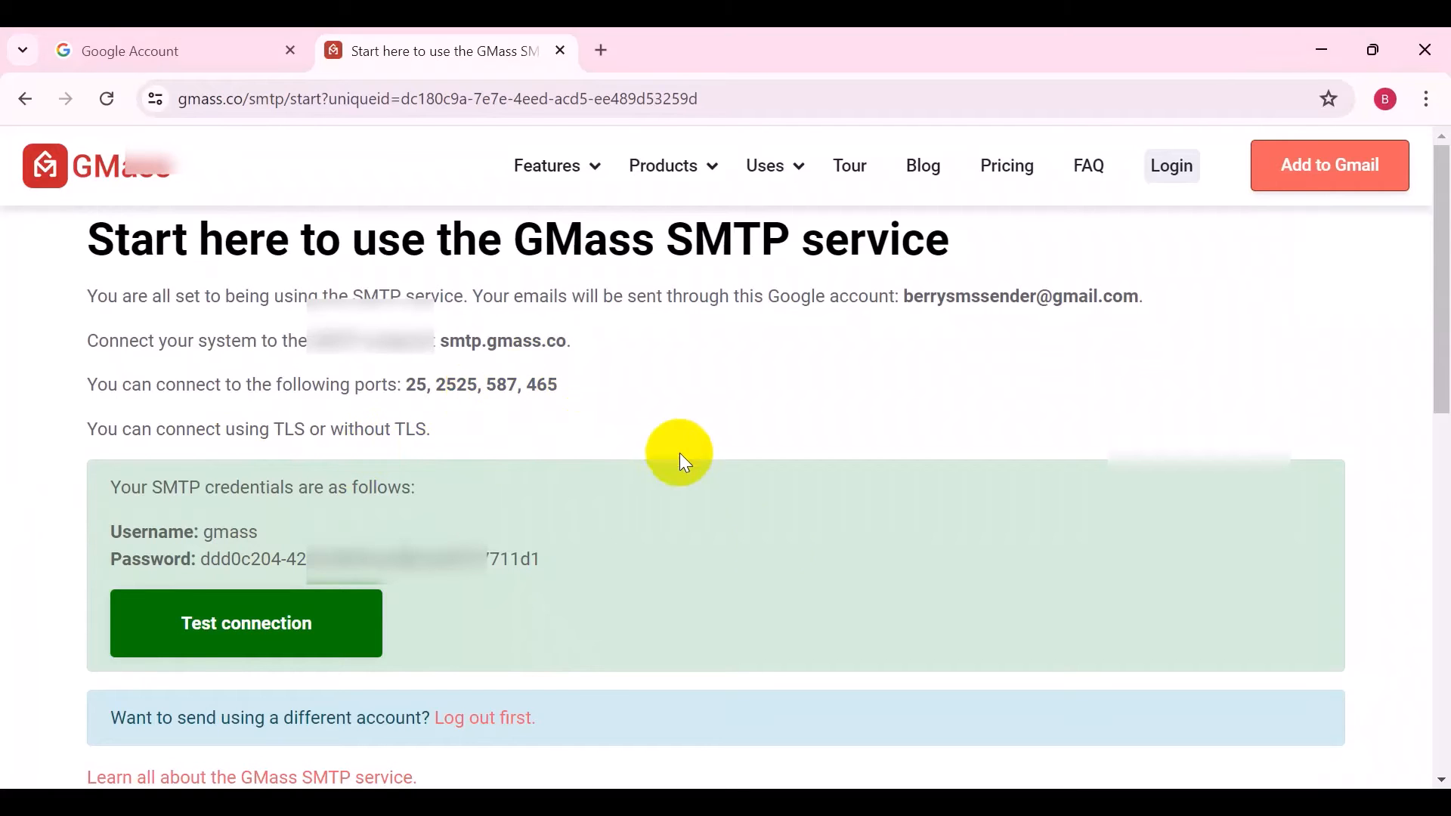
key(alt+Tab)
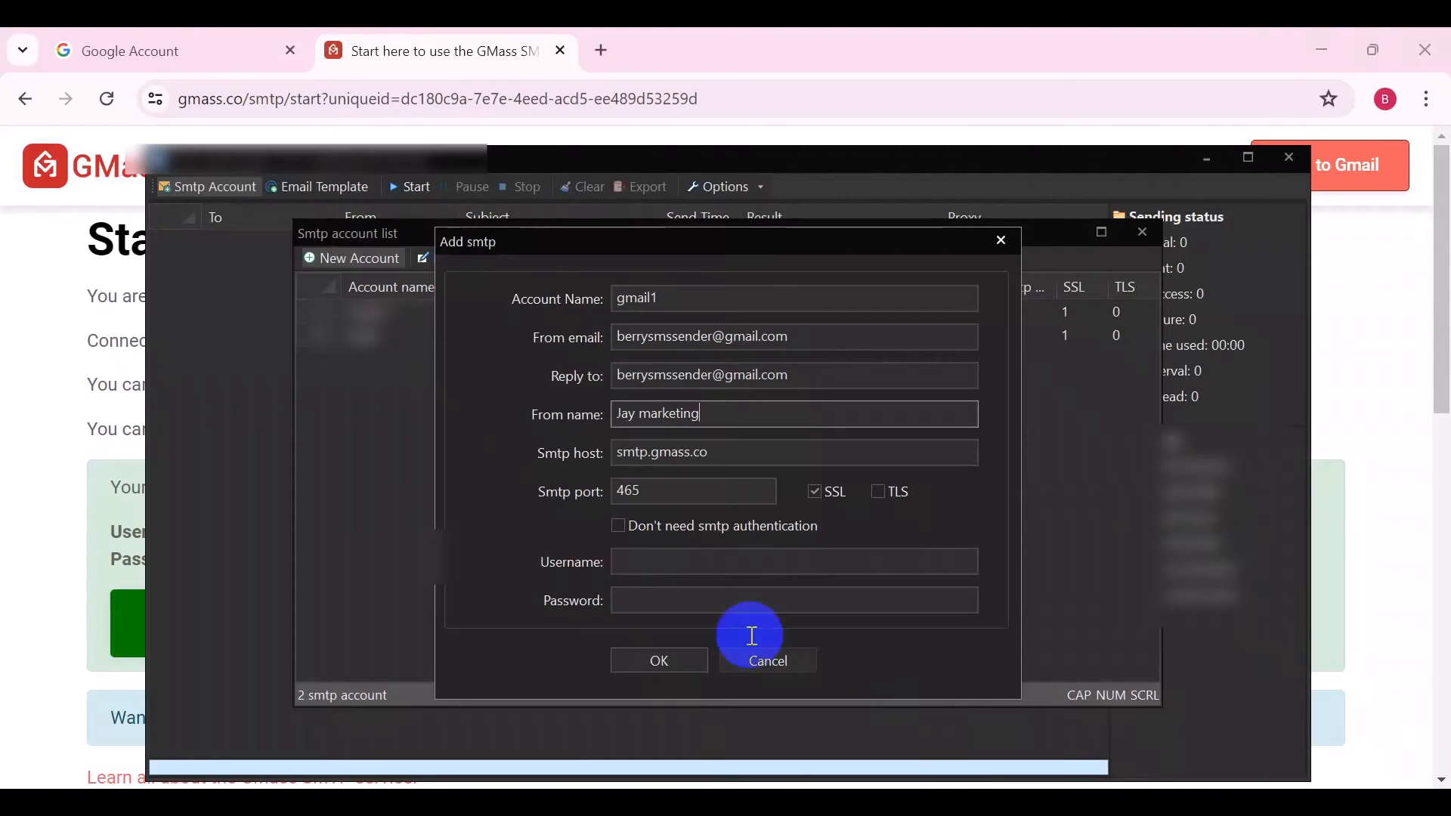
double_click(633, 480)
text(587)
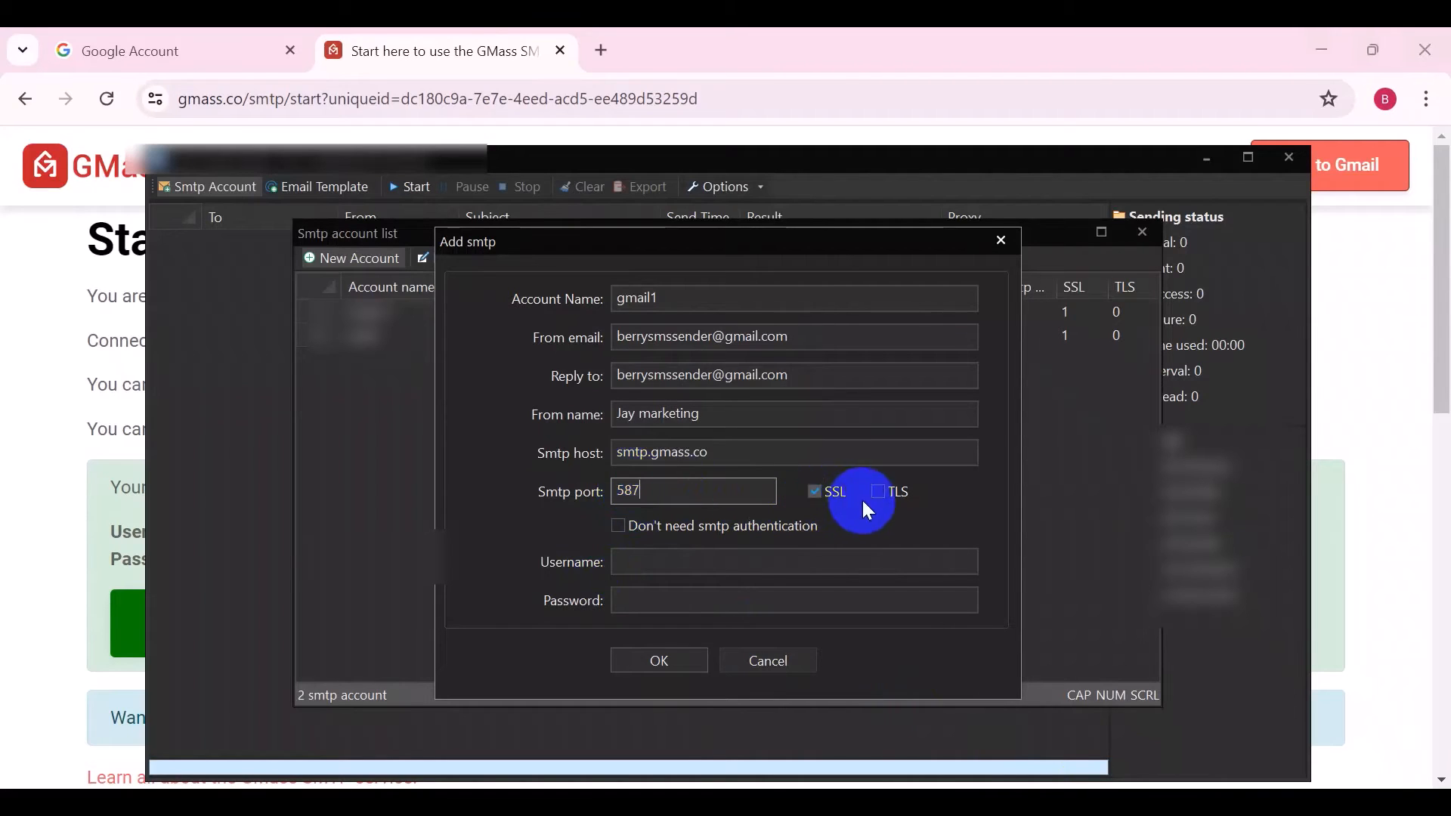
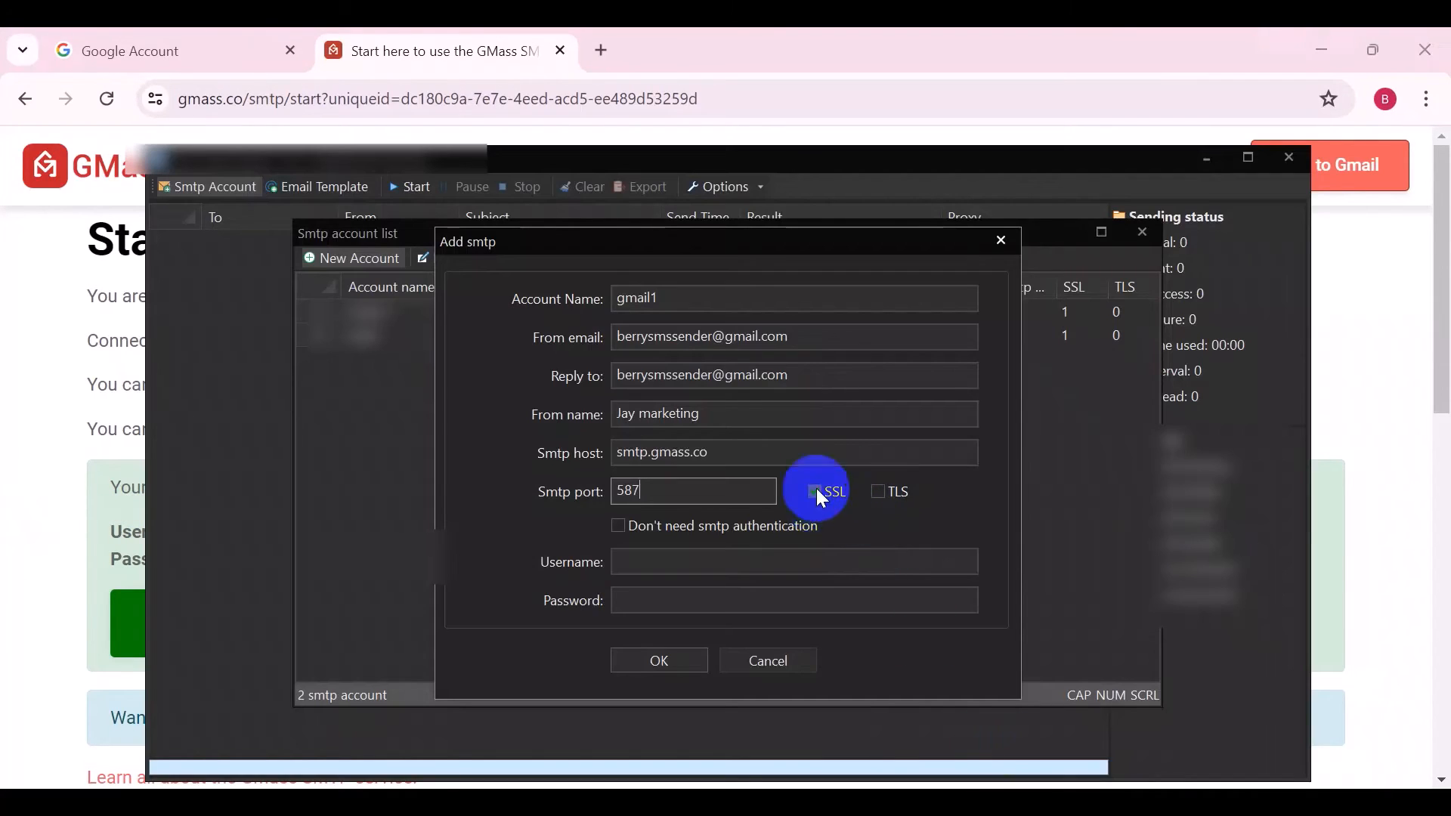
Select the SMTP password on the GMass page to copy it into the new account's login credentials
click(885, 492)
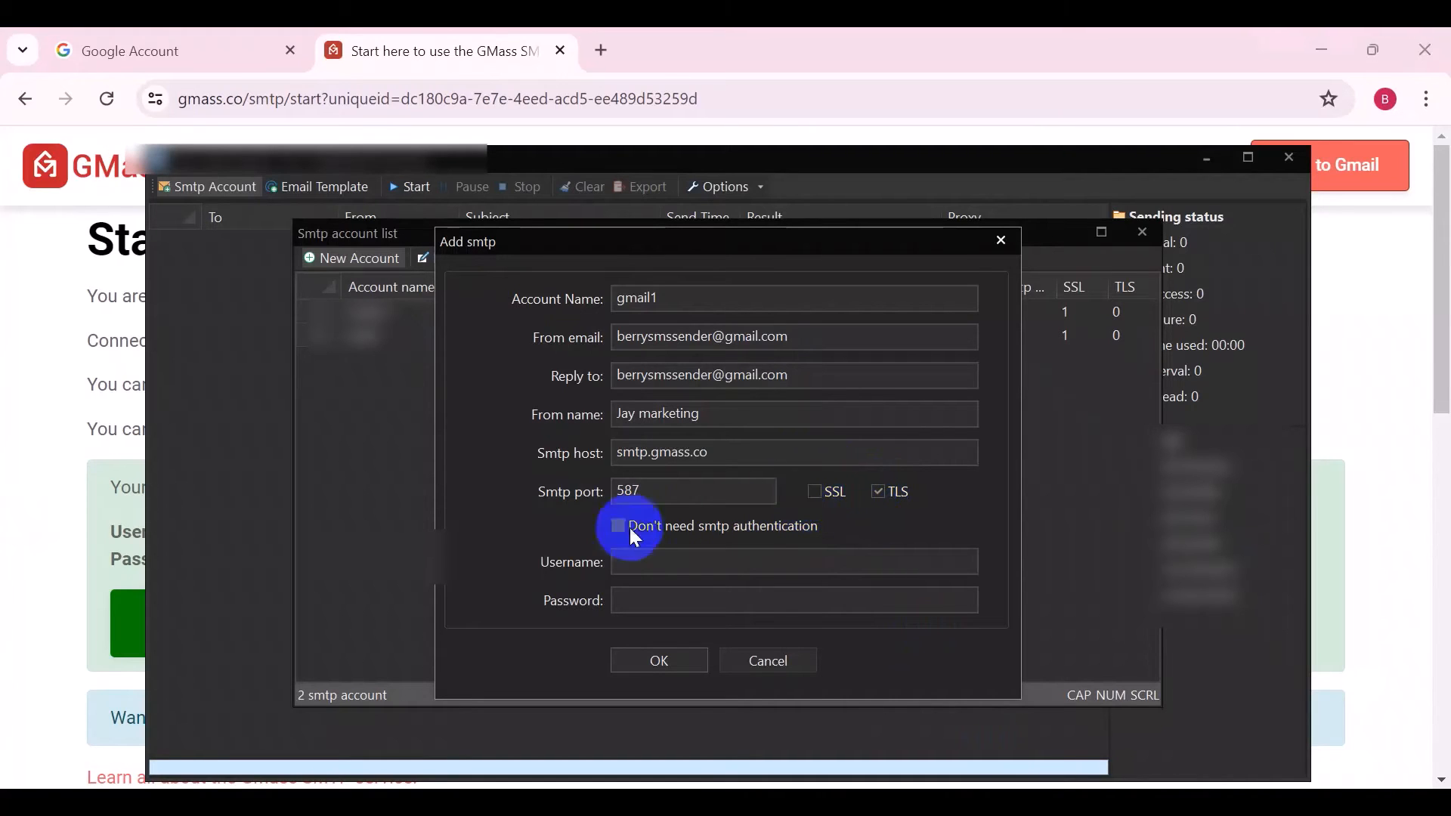
click(644, 560)
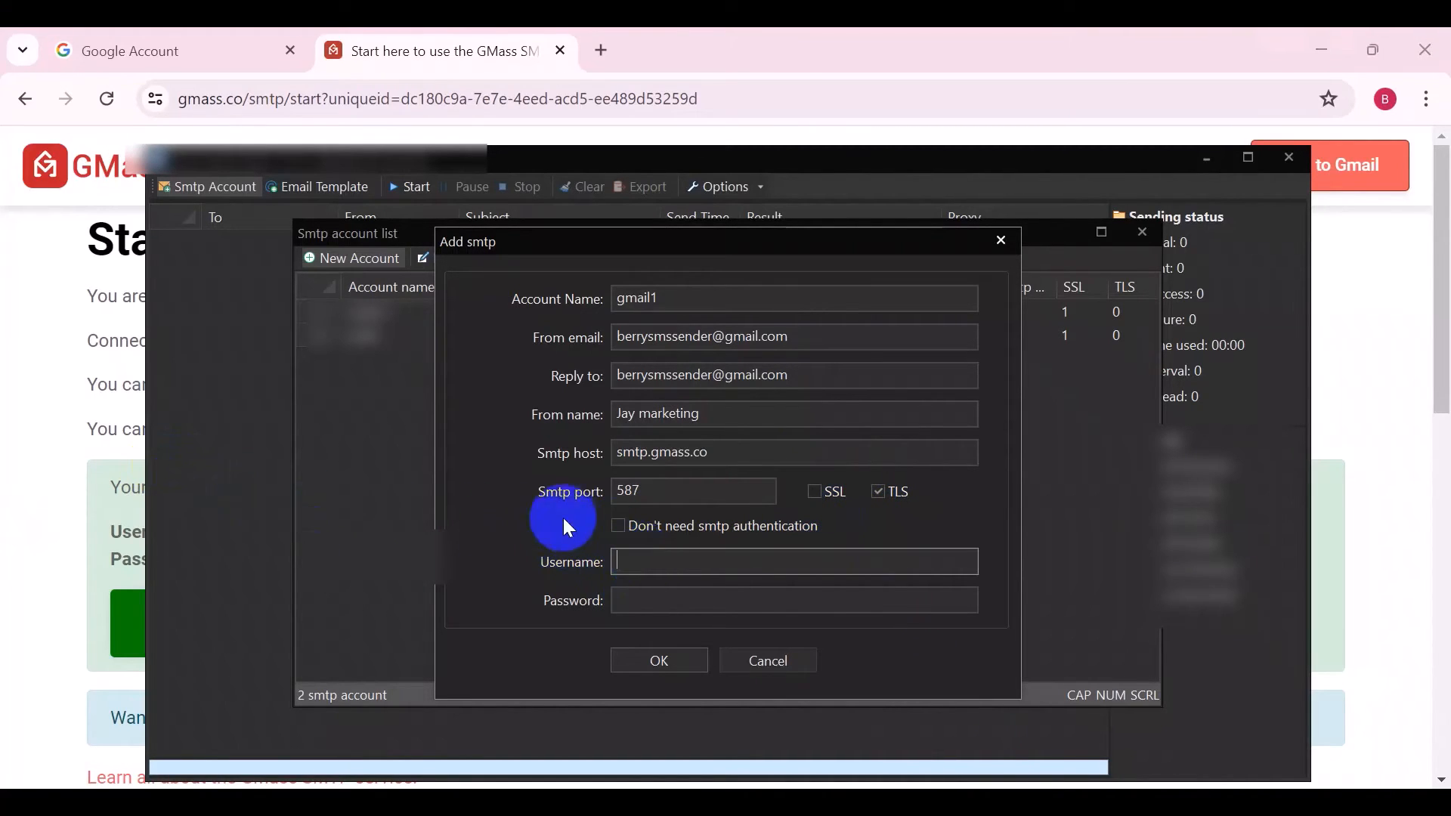
click(86, 470)
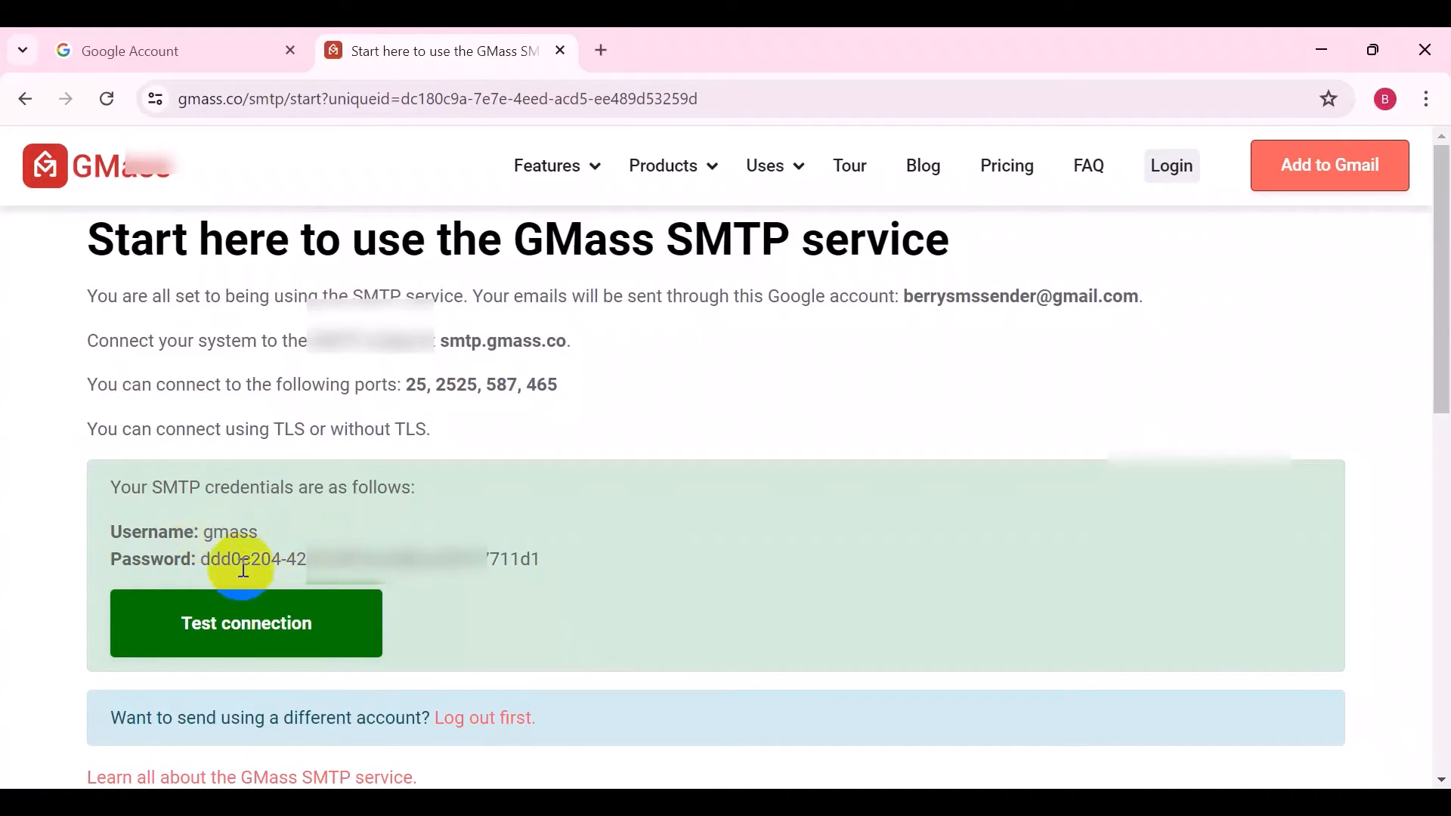
drag(204, 559, 547, 561)
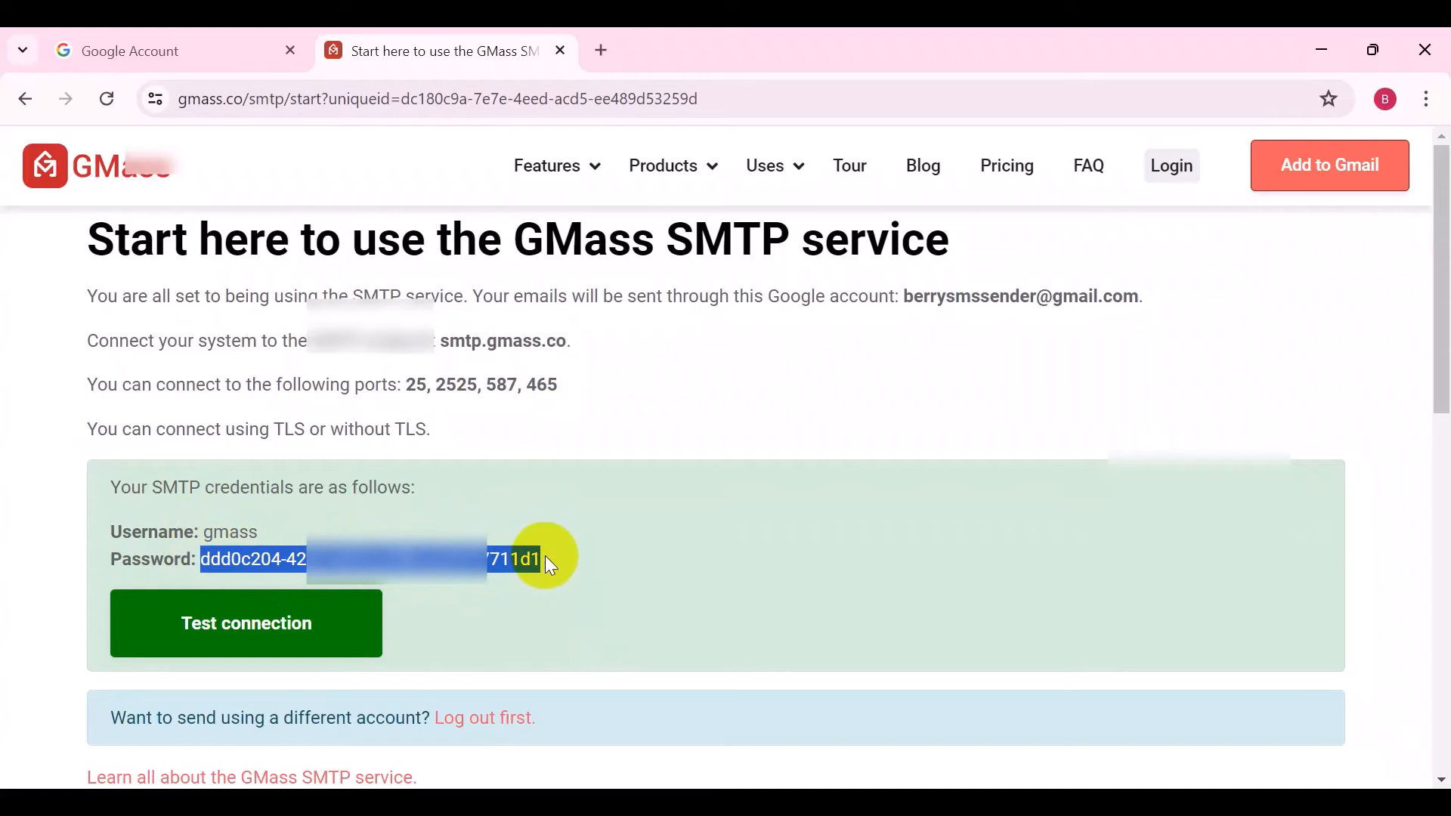
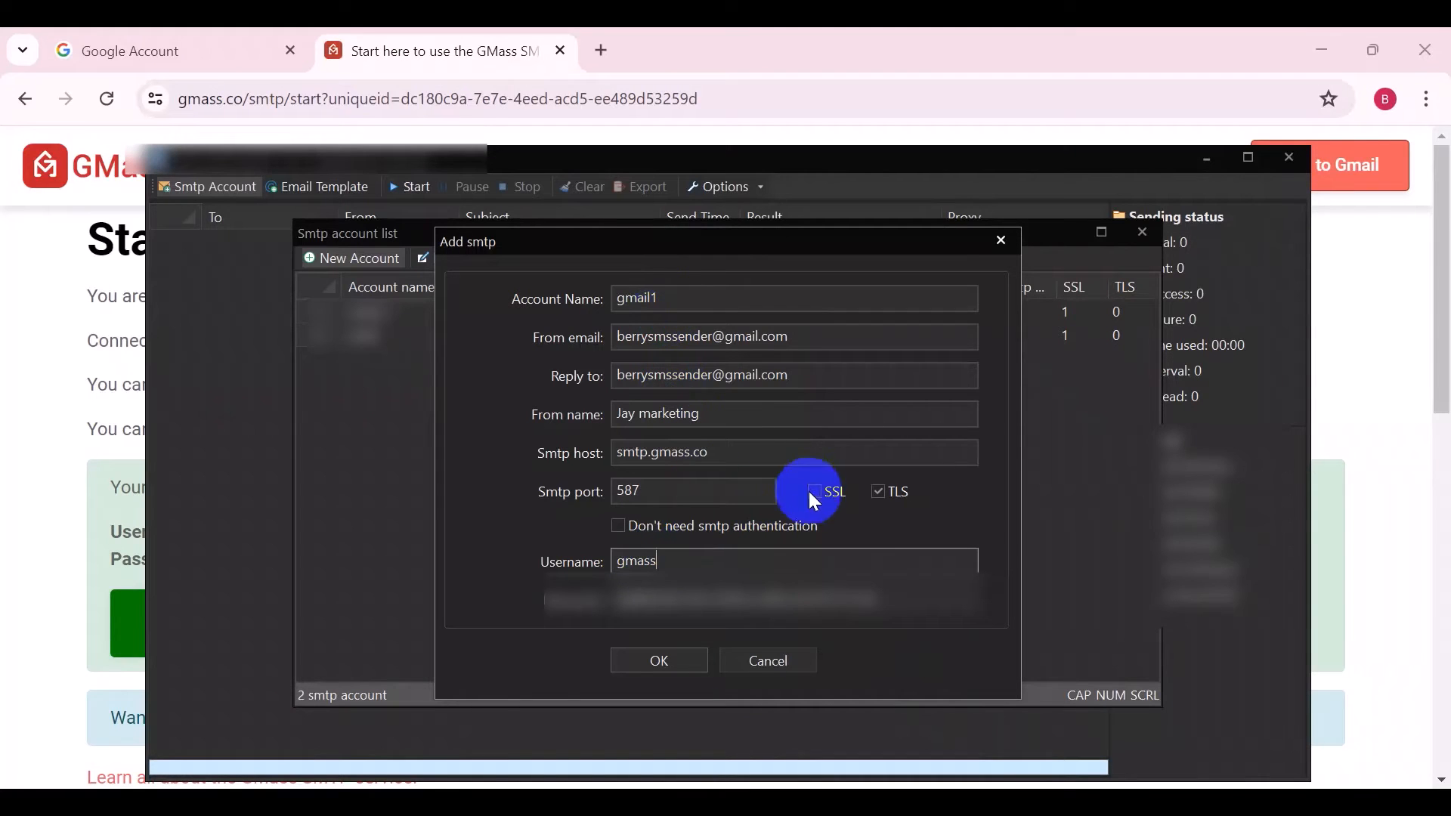
Save the new gmail1 SMTP account with the GMass host, port 587 and login credentials
click(666, 659)
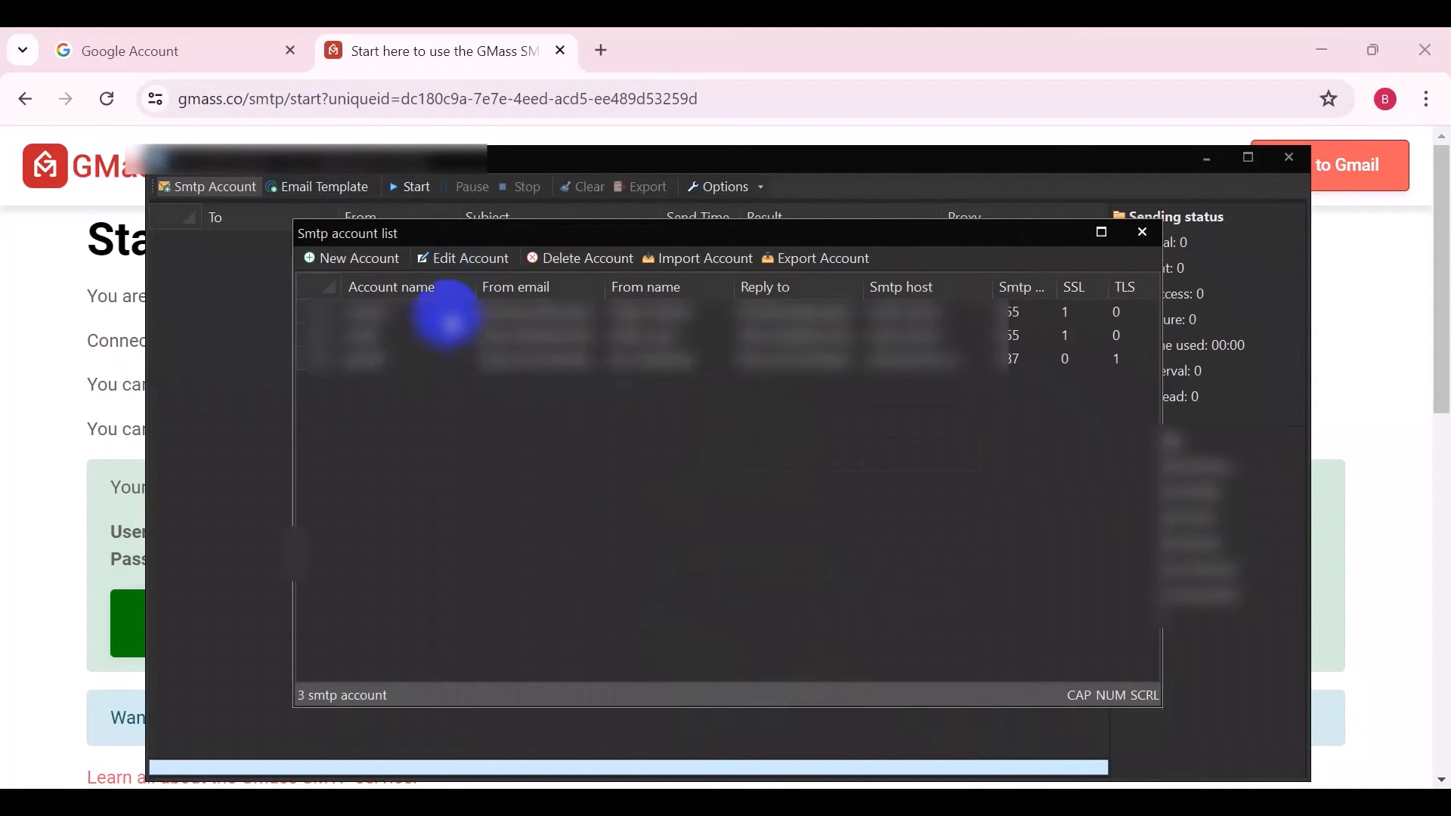
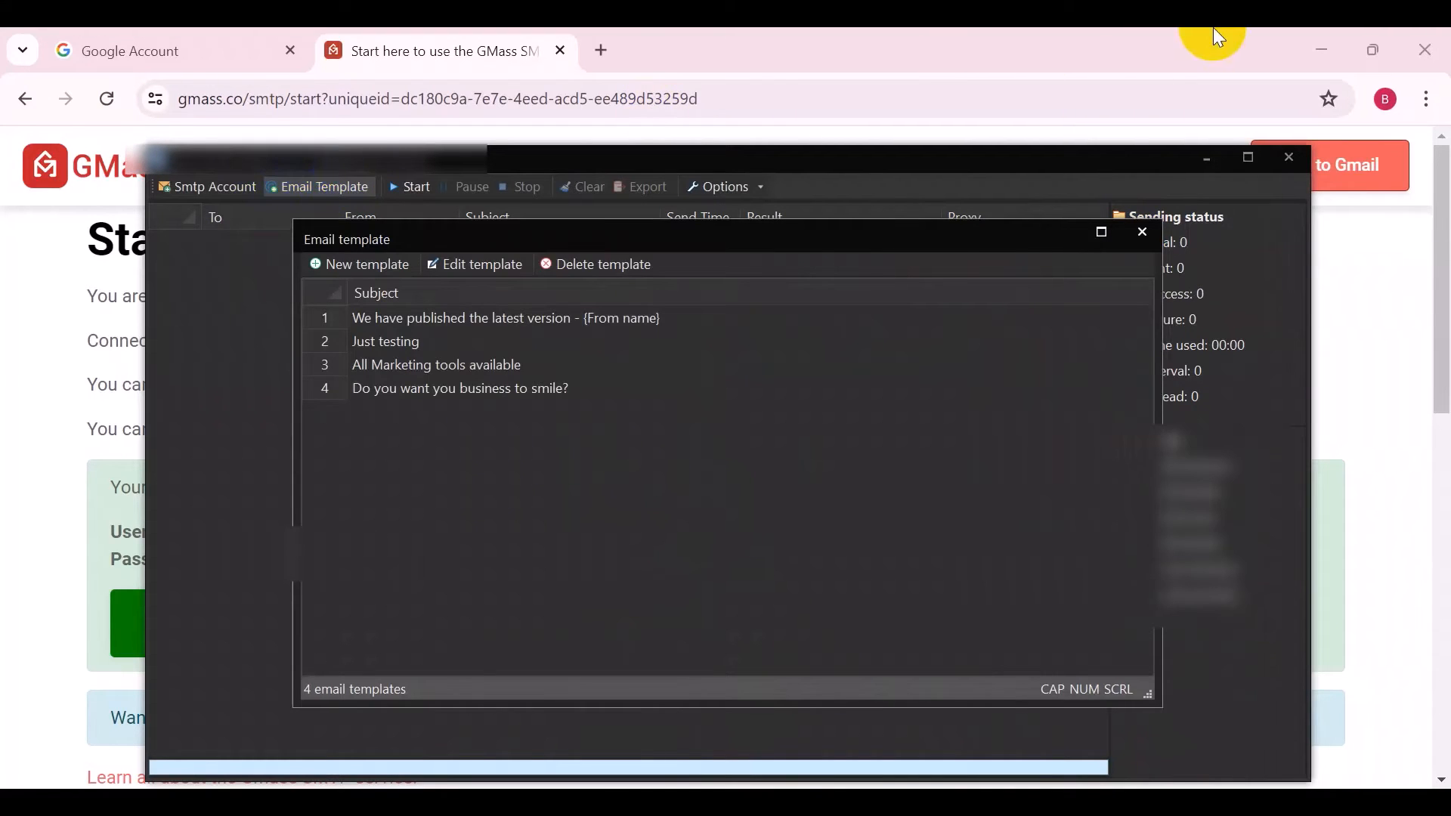
Minimize the browser and create a new email template, keeping the default subject about the latest version
click(1303, 33)
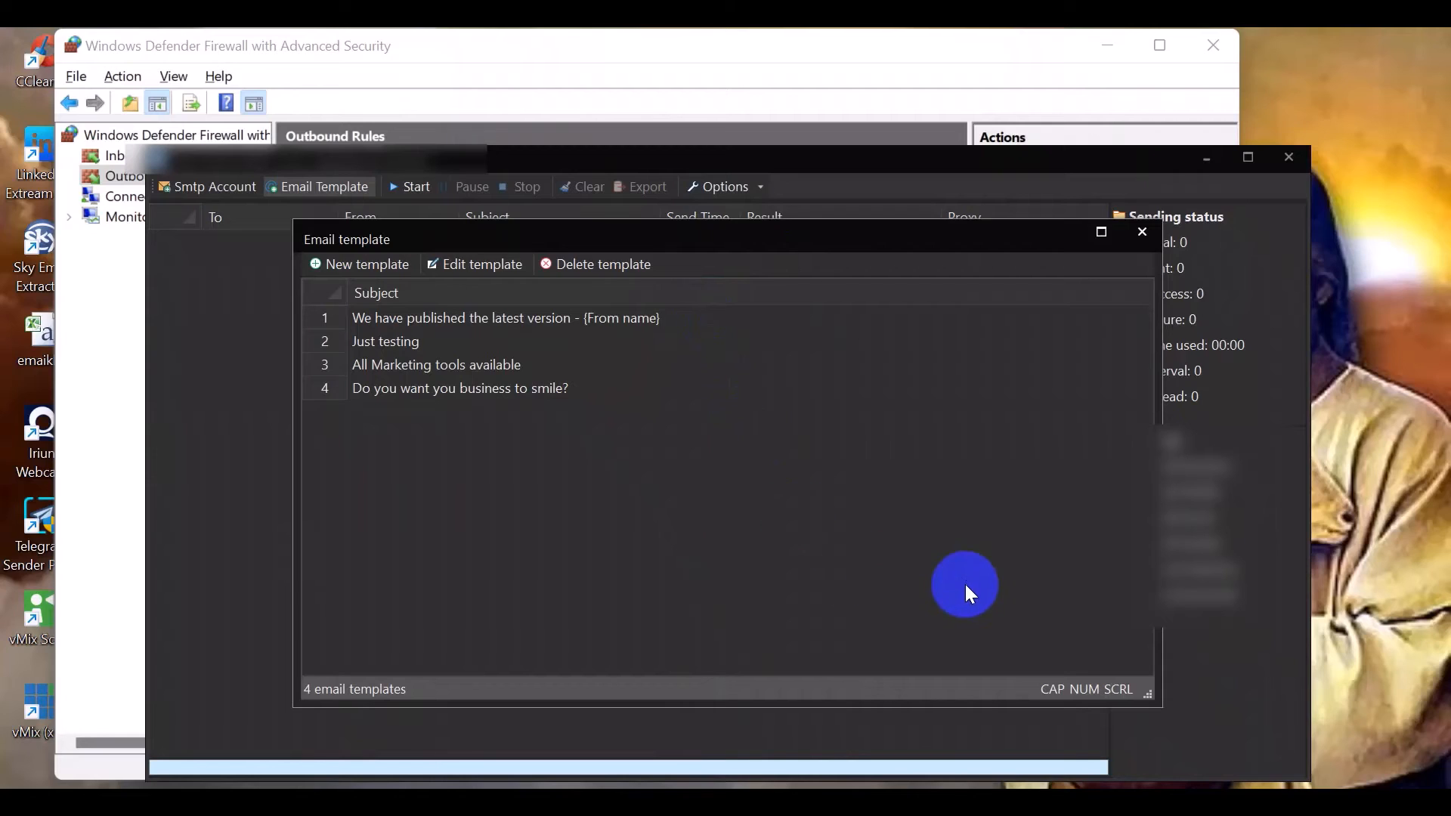
click(377, 264)
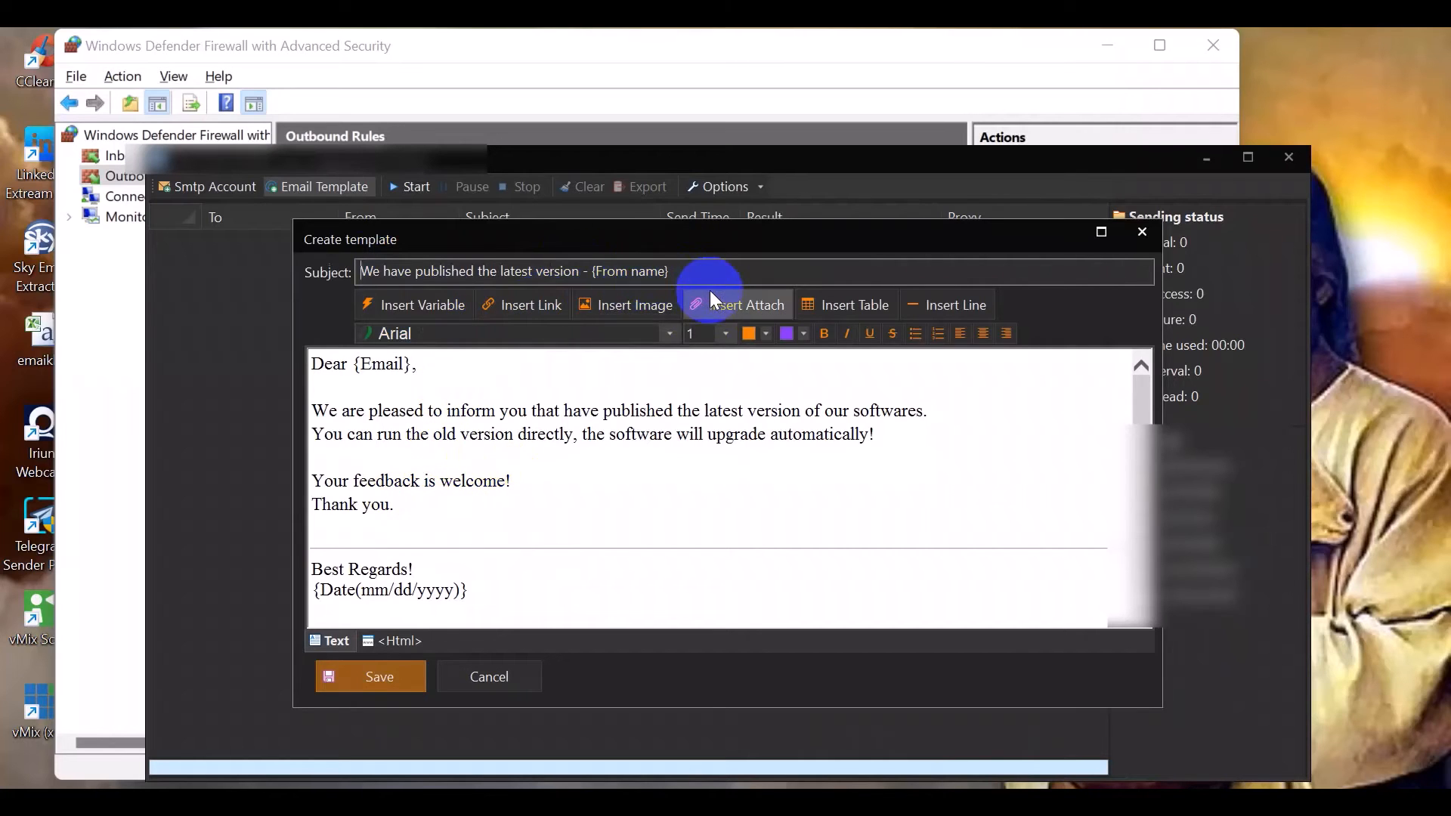
click(407, 272)
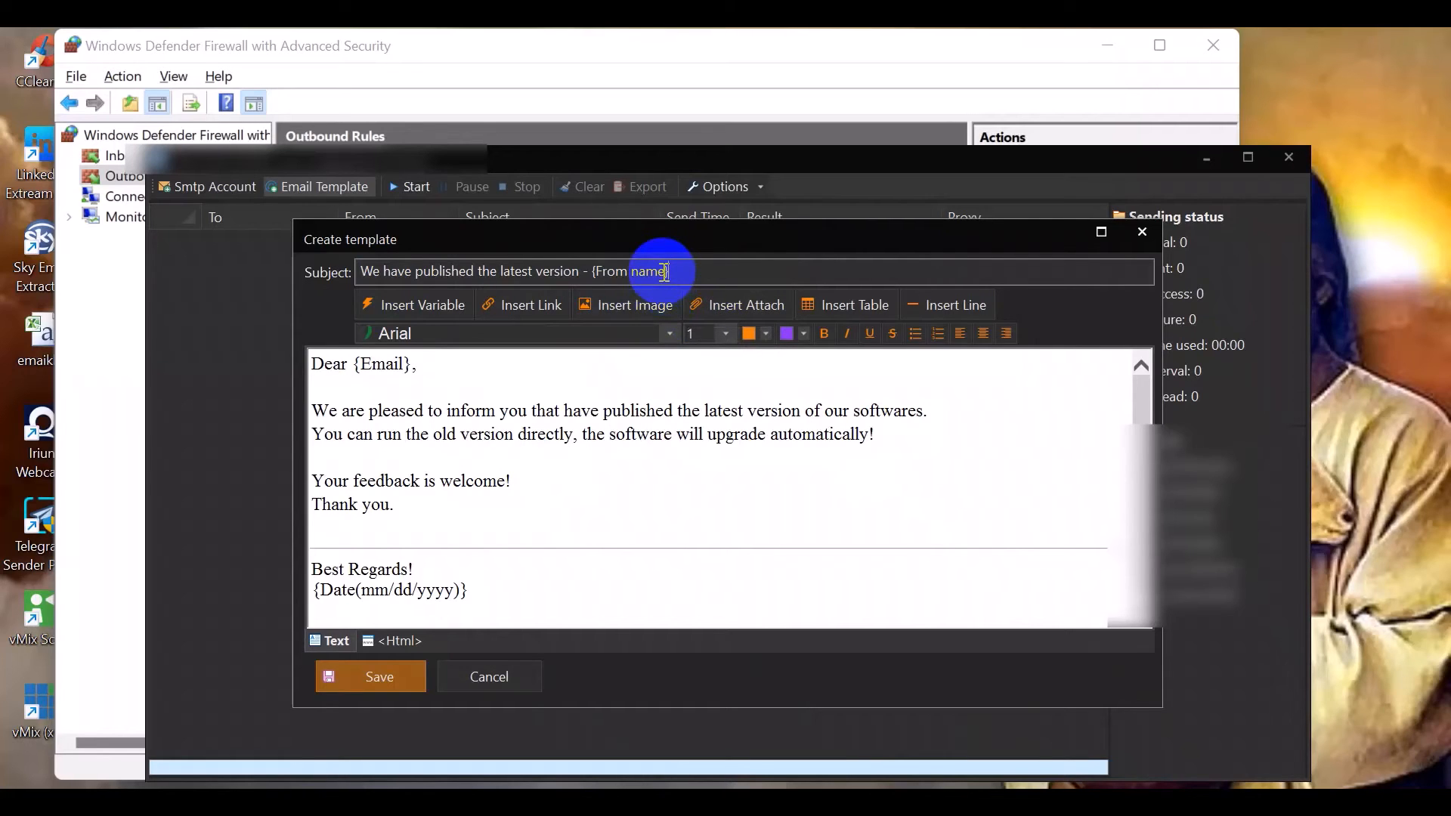
Examine the template body's HTML source
click(389, 642)
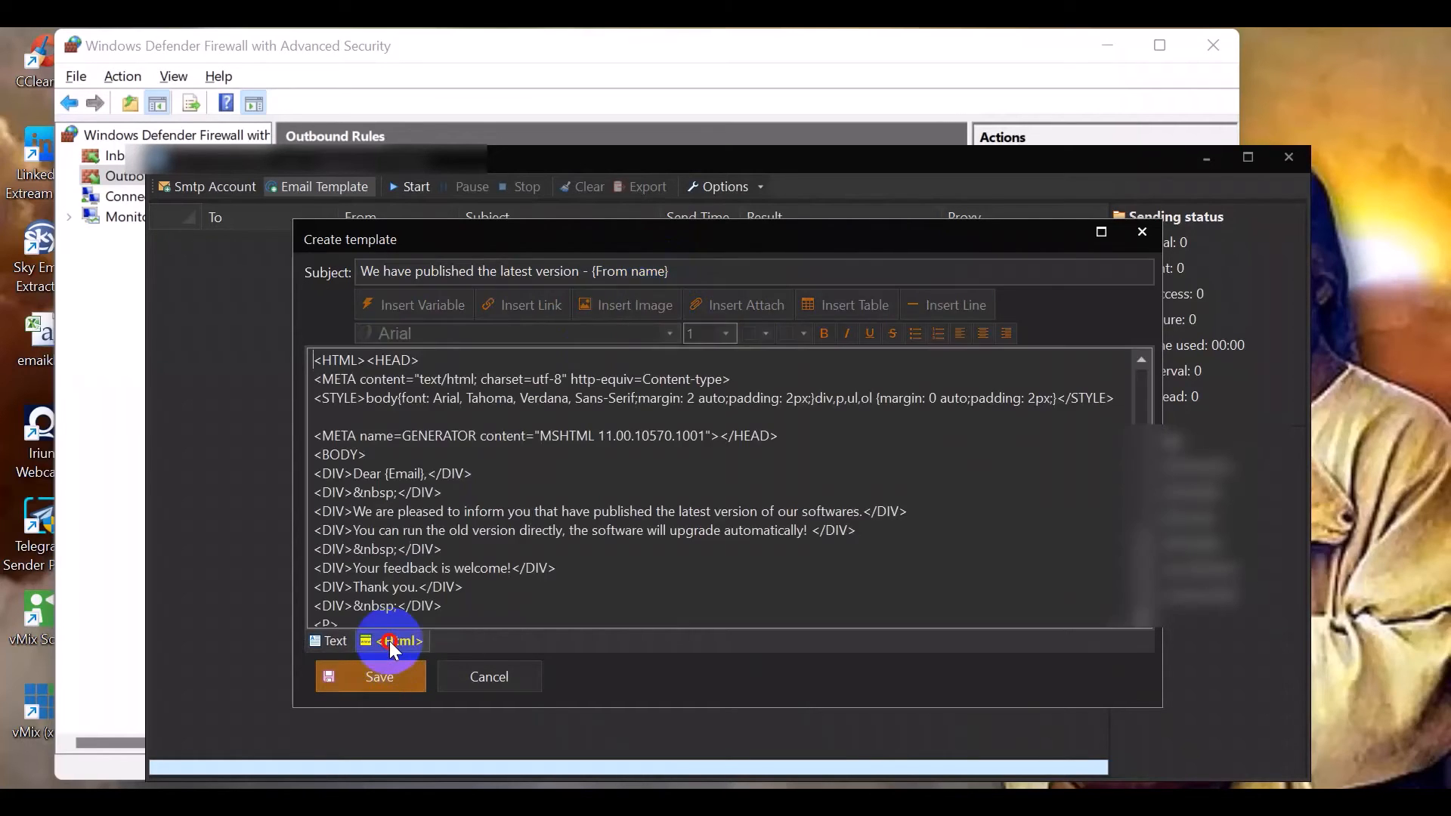
scroll(654, 383, down, 2)
scroll(650, 383, up, 3)
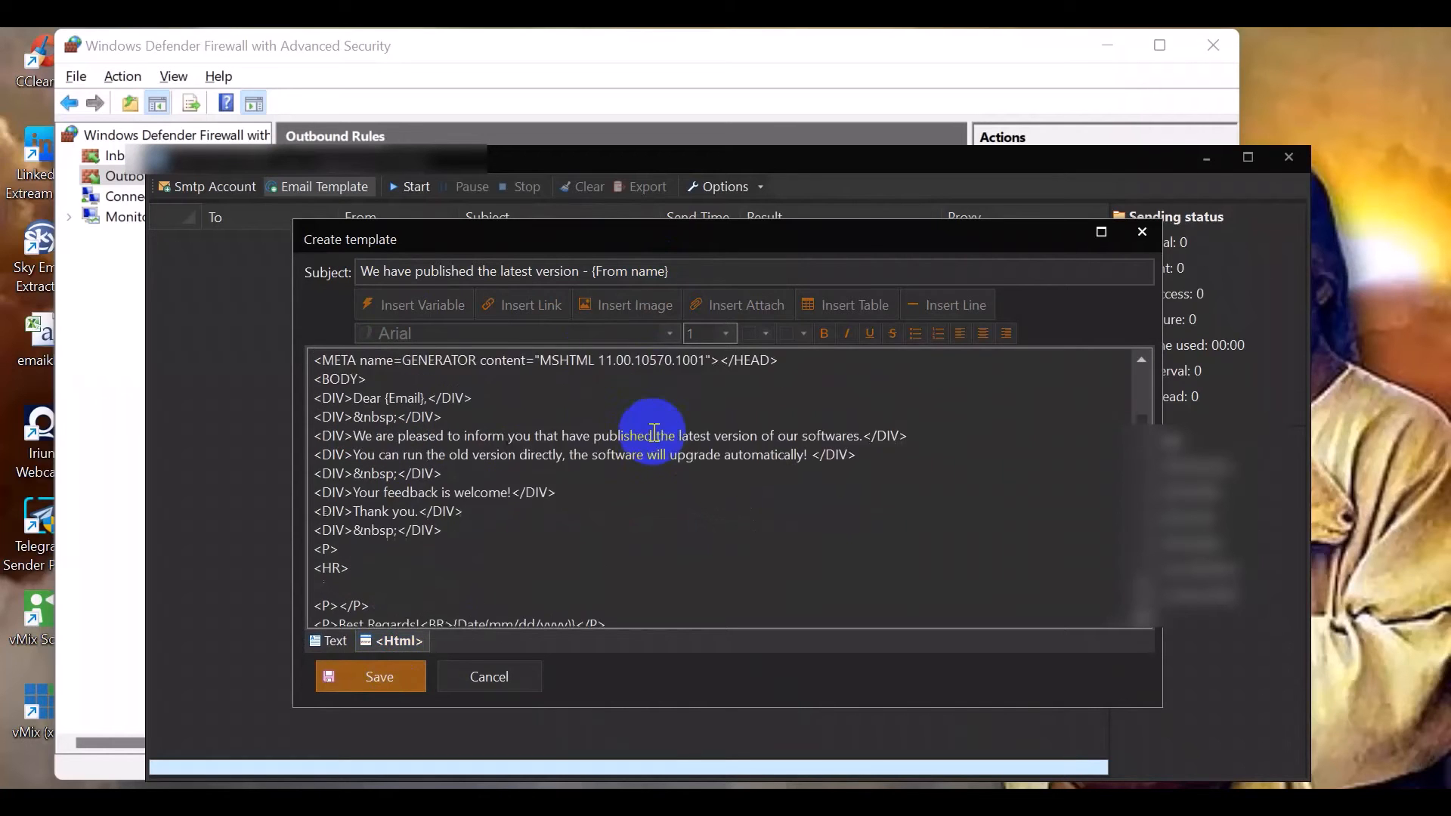
scroll(582, 480, down, 3)
scroll(583, 480, up, 3)
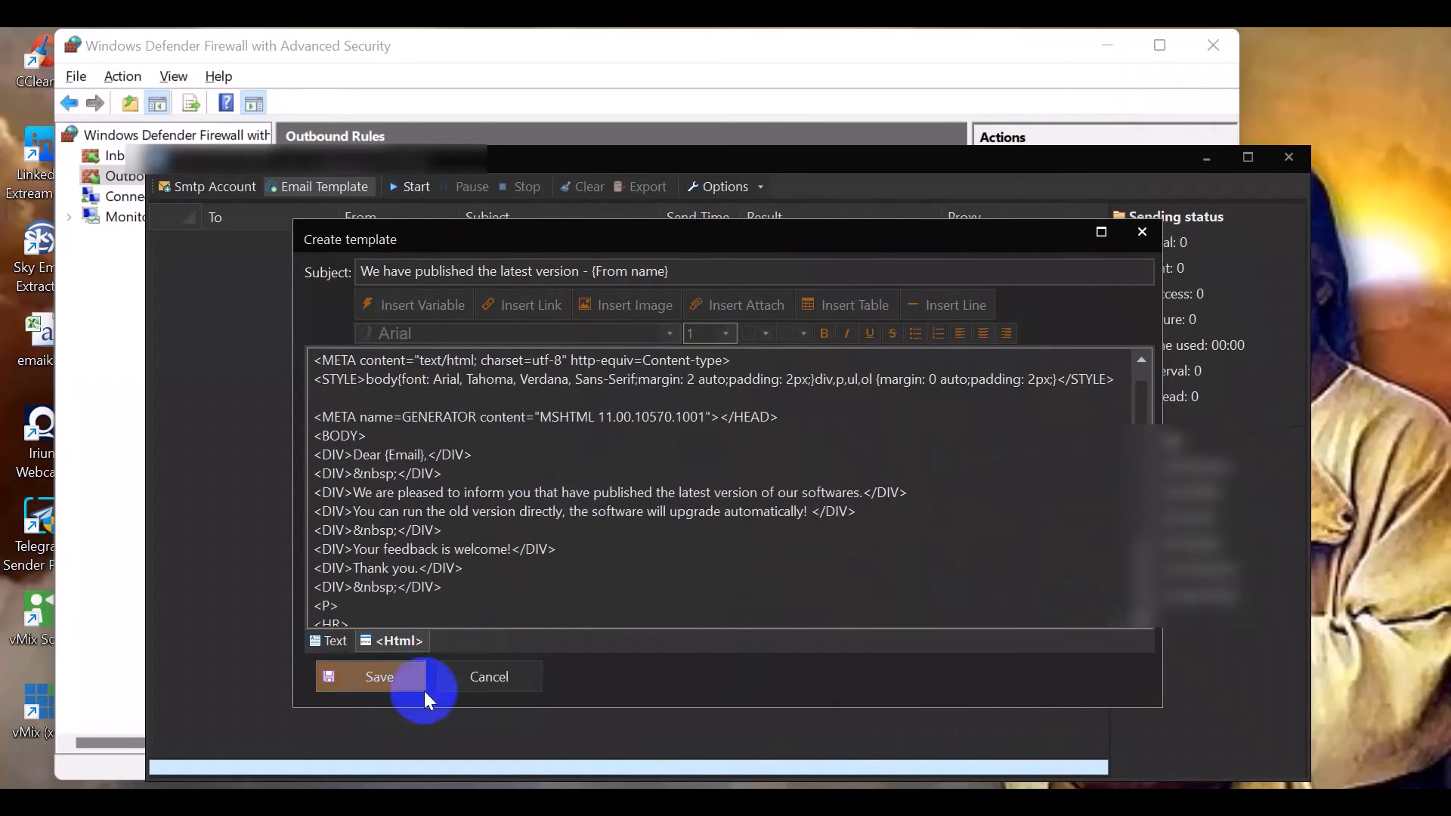
Save the new email template and close the email template list
click(454, 680)
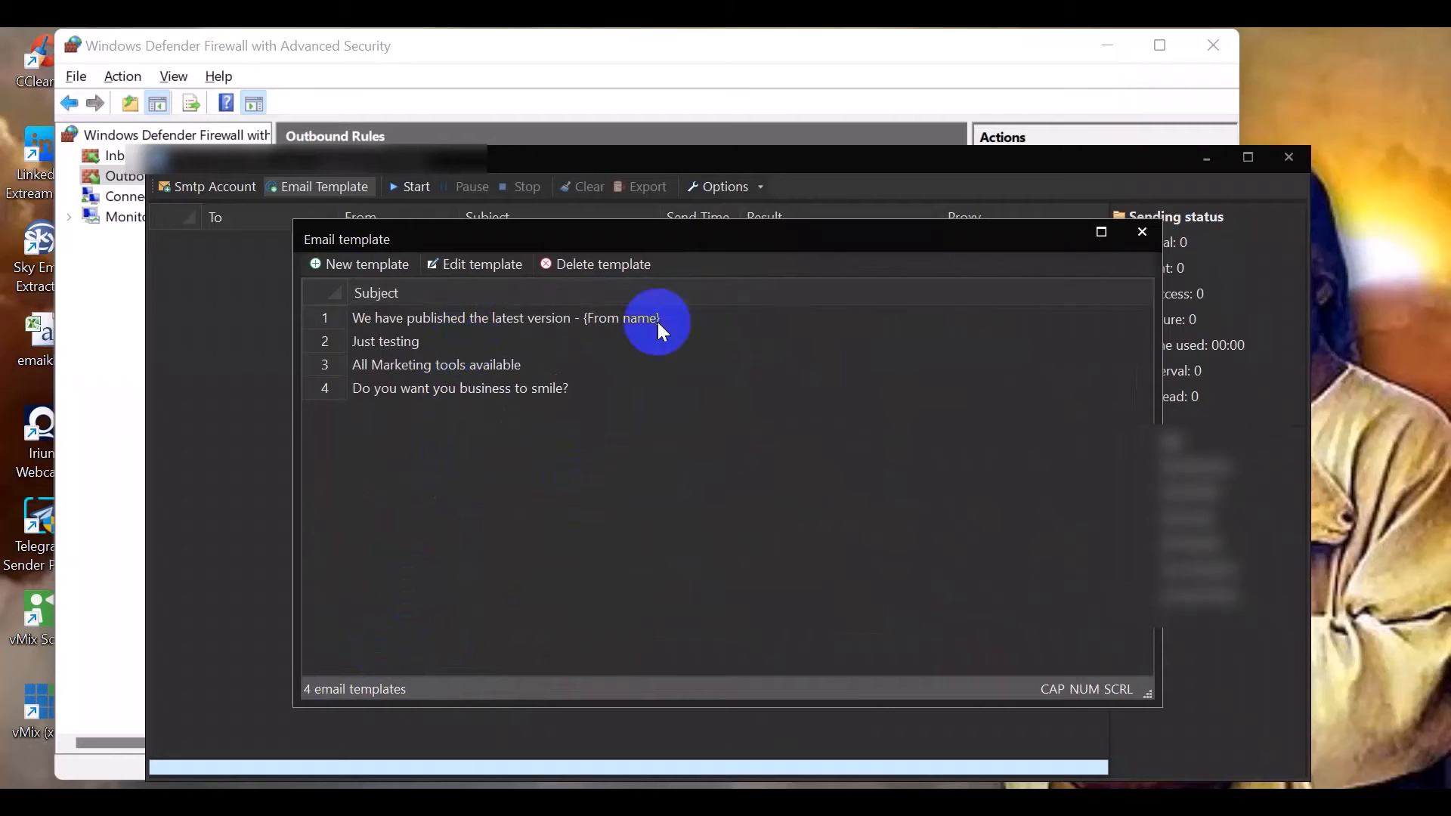
click(1141, 231)
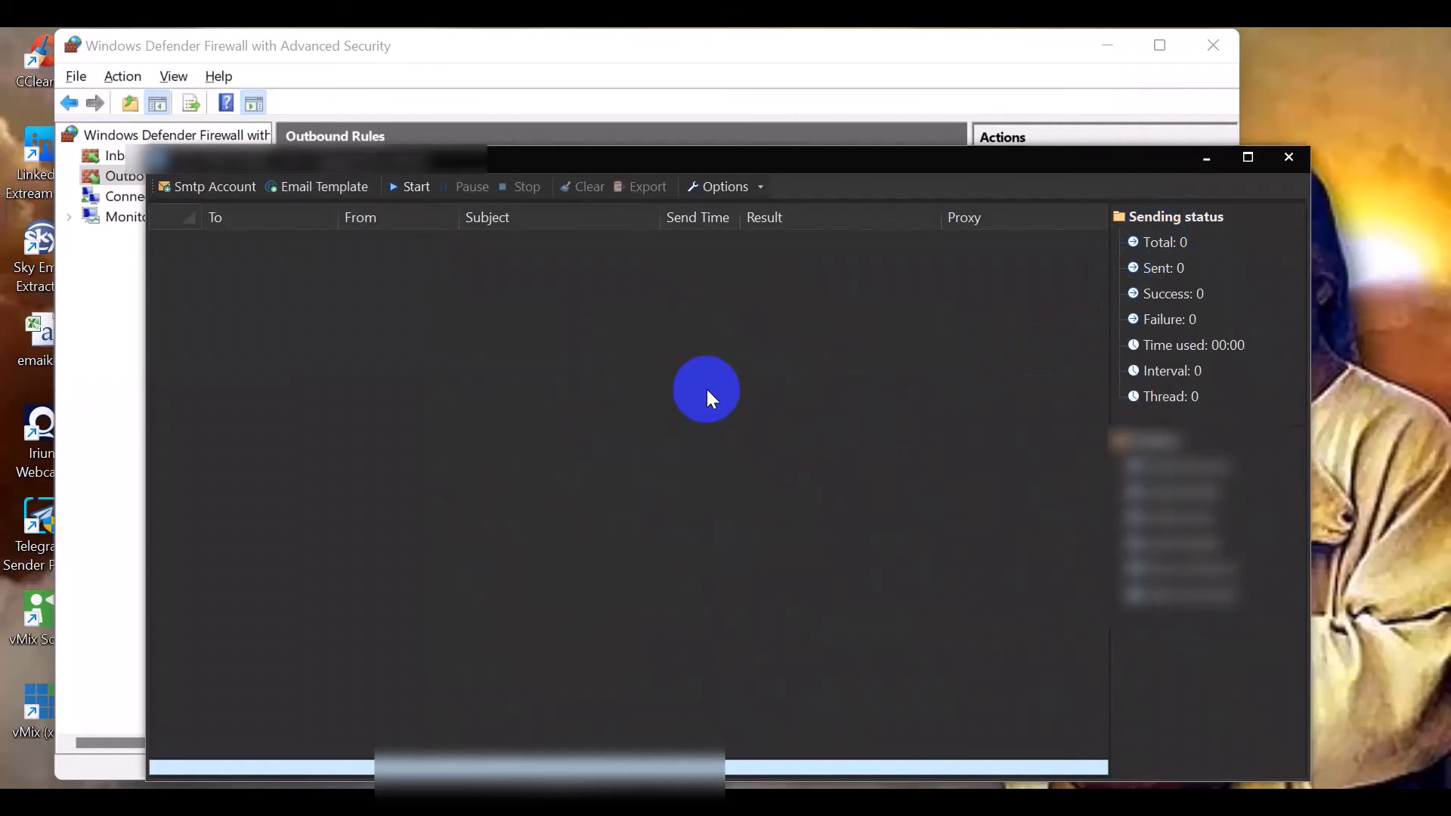
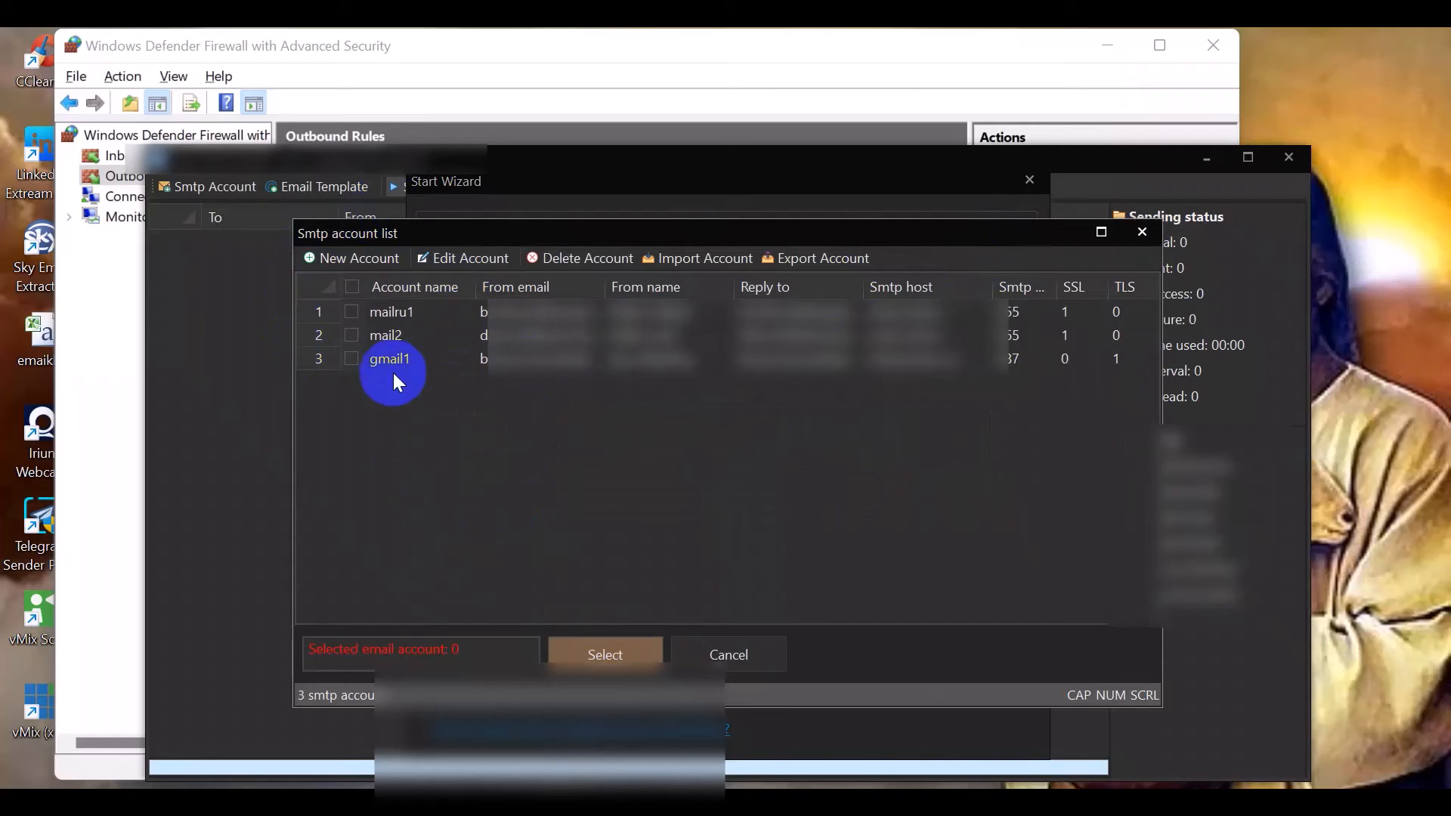
Select all three SMTP accounts for the sending wizard
click(353, 287)
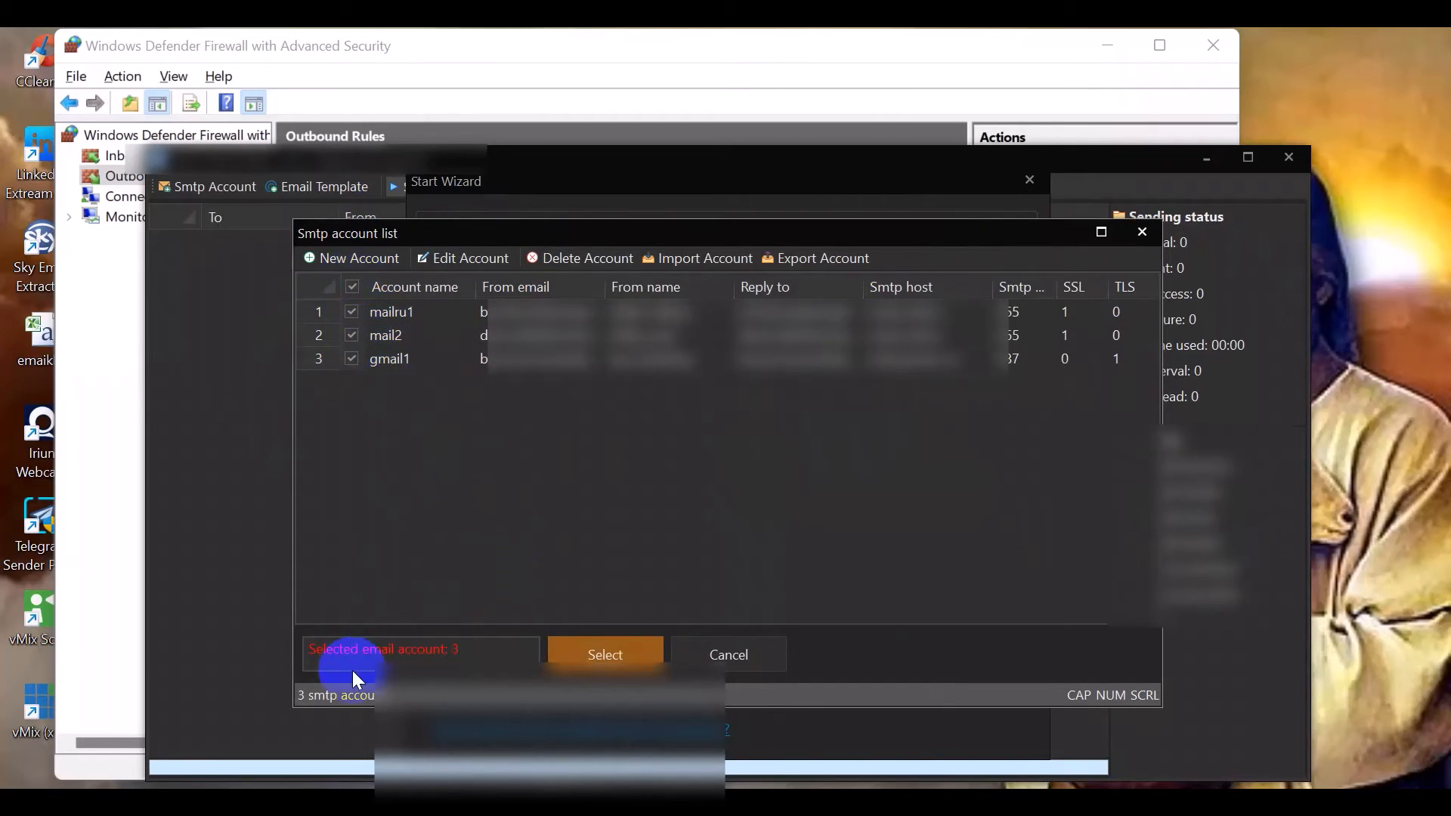
click(619, 657)
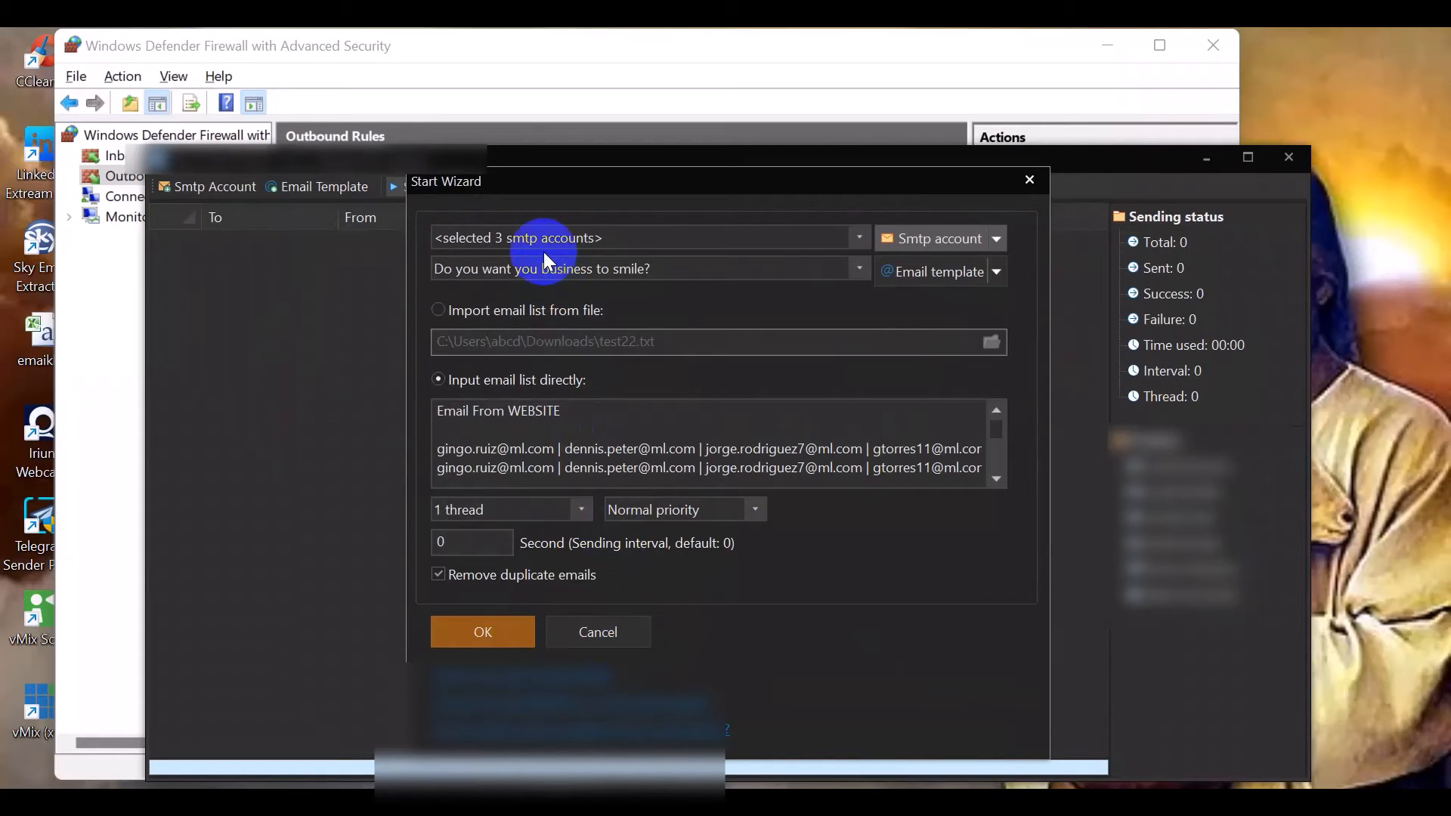
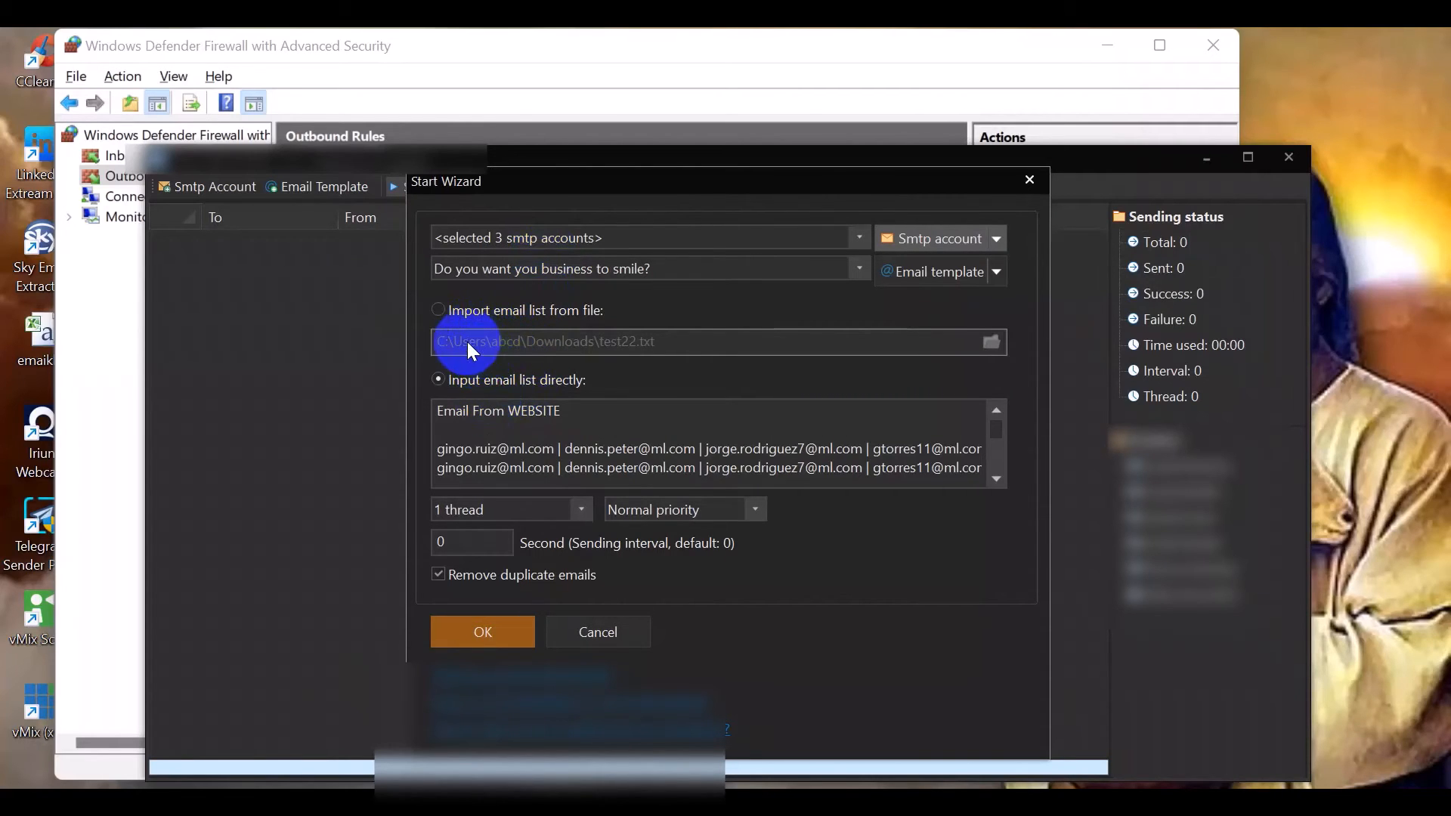
Switch the email list source to importing from a file, then back to entering the list directly
click(439, 310)
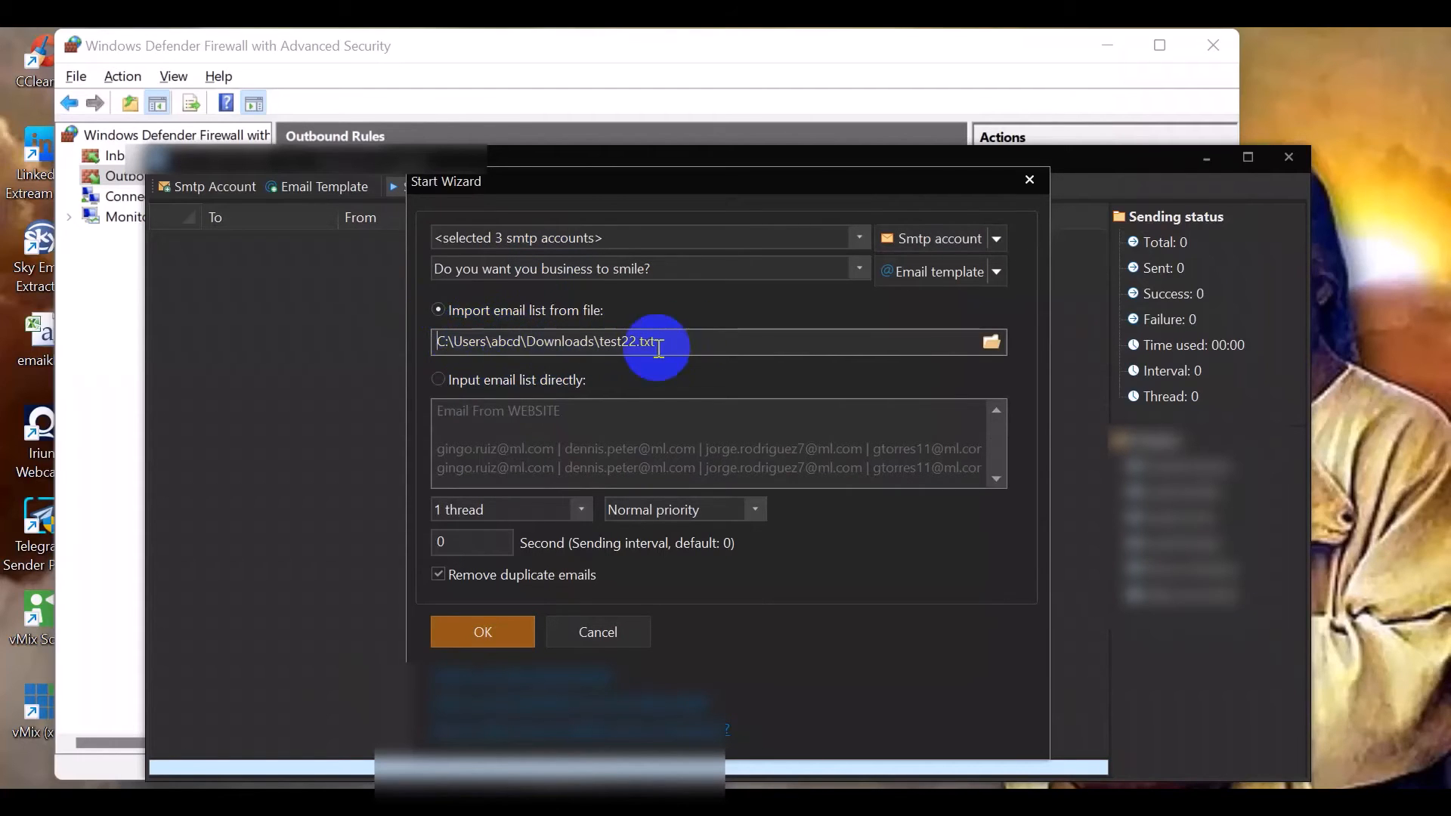
click(434, 378)
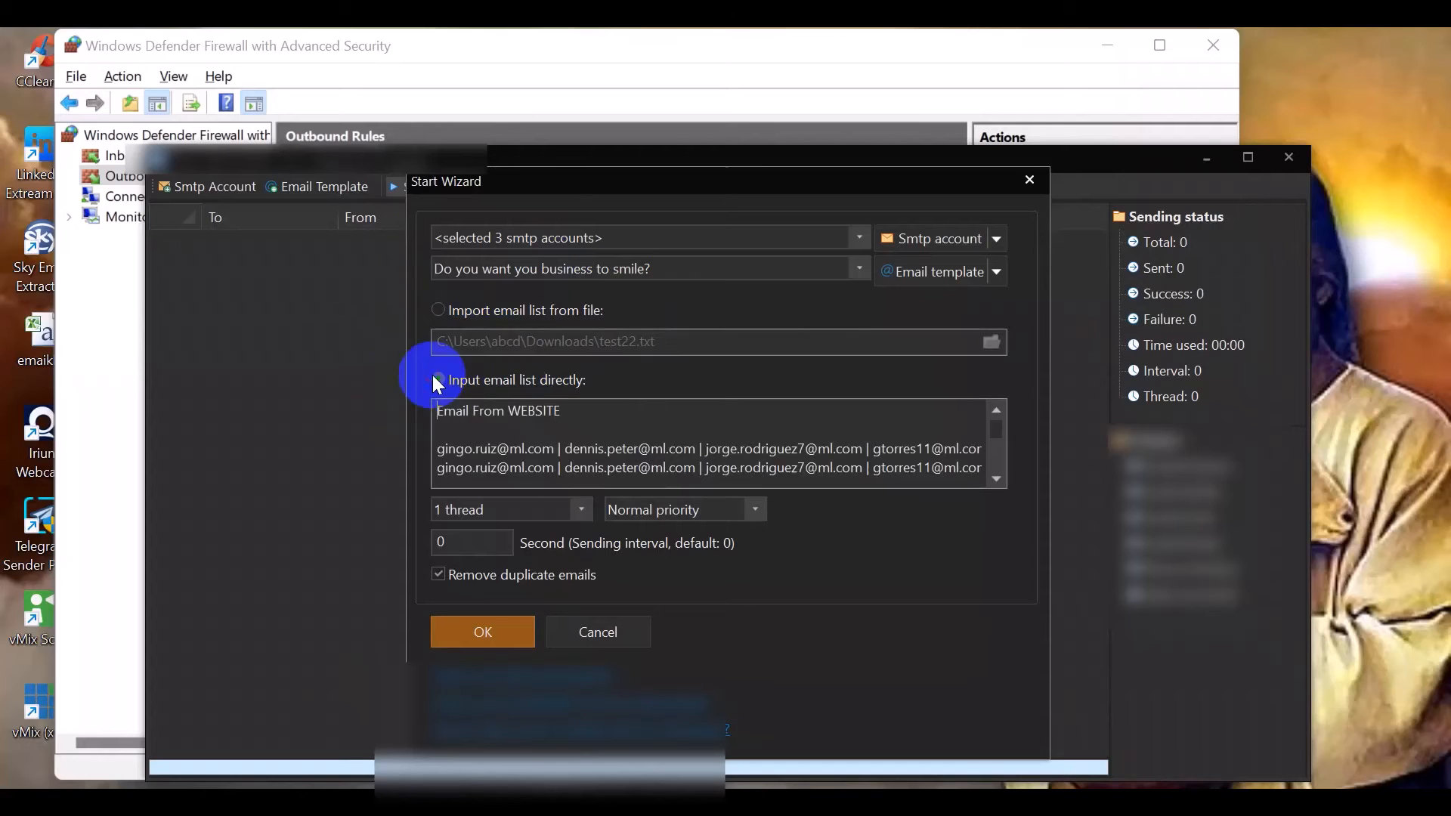
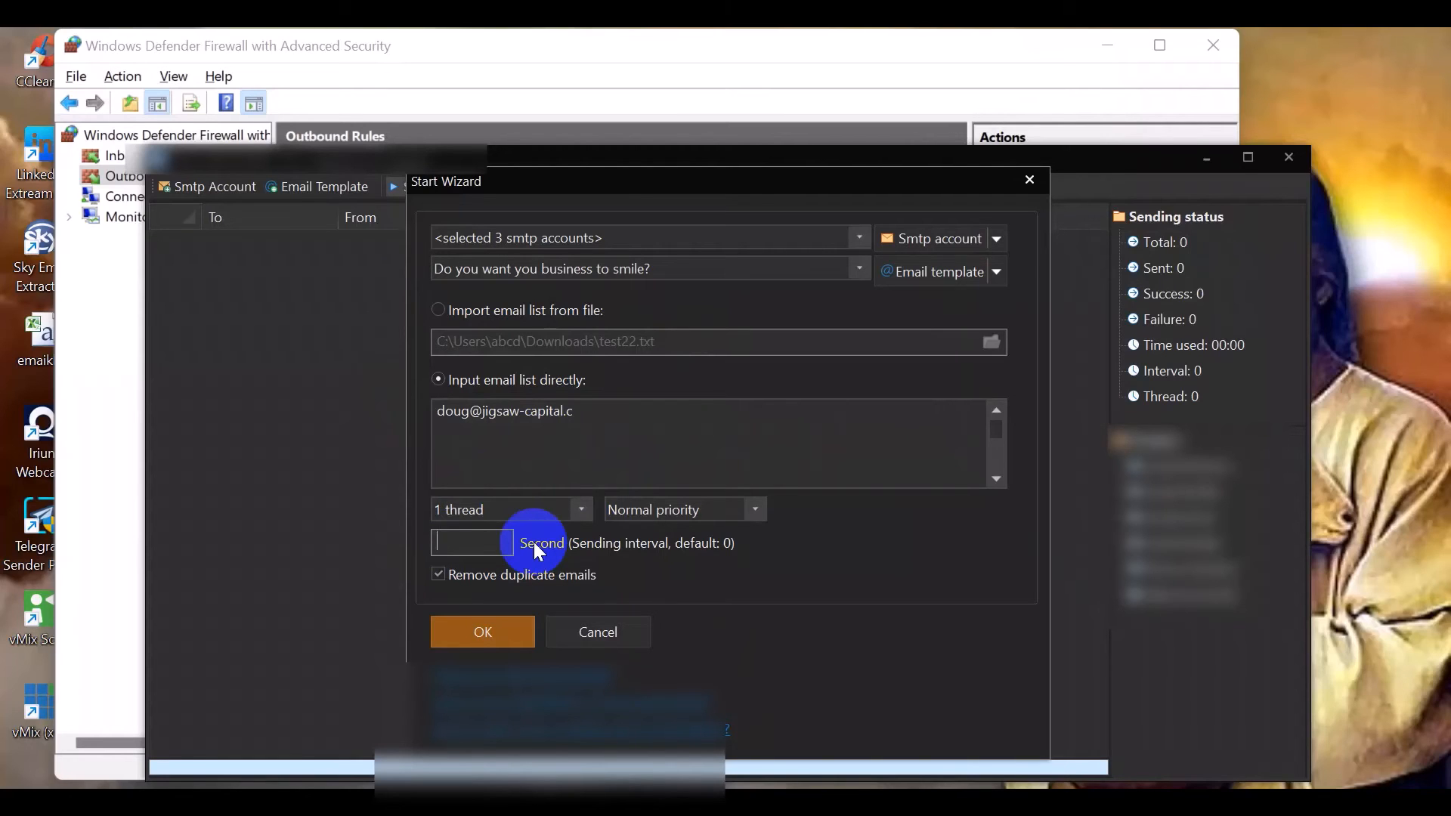
Set the sending interval to 0 seconds
text(0)
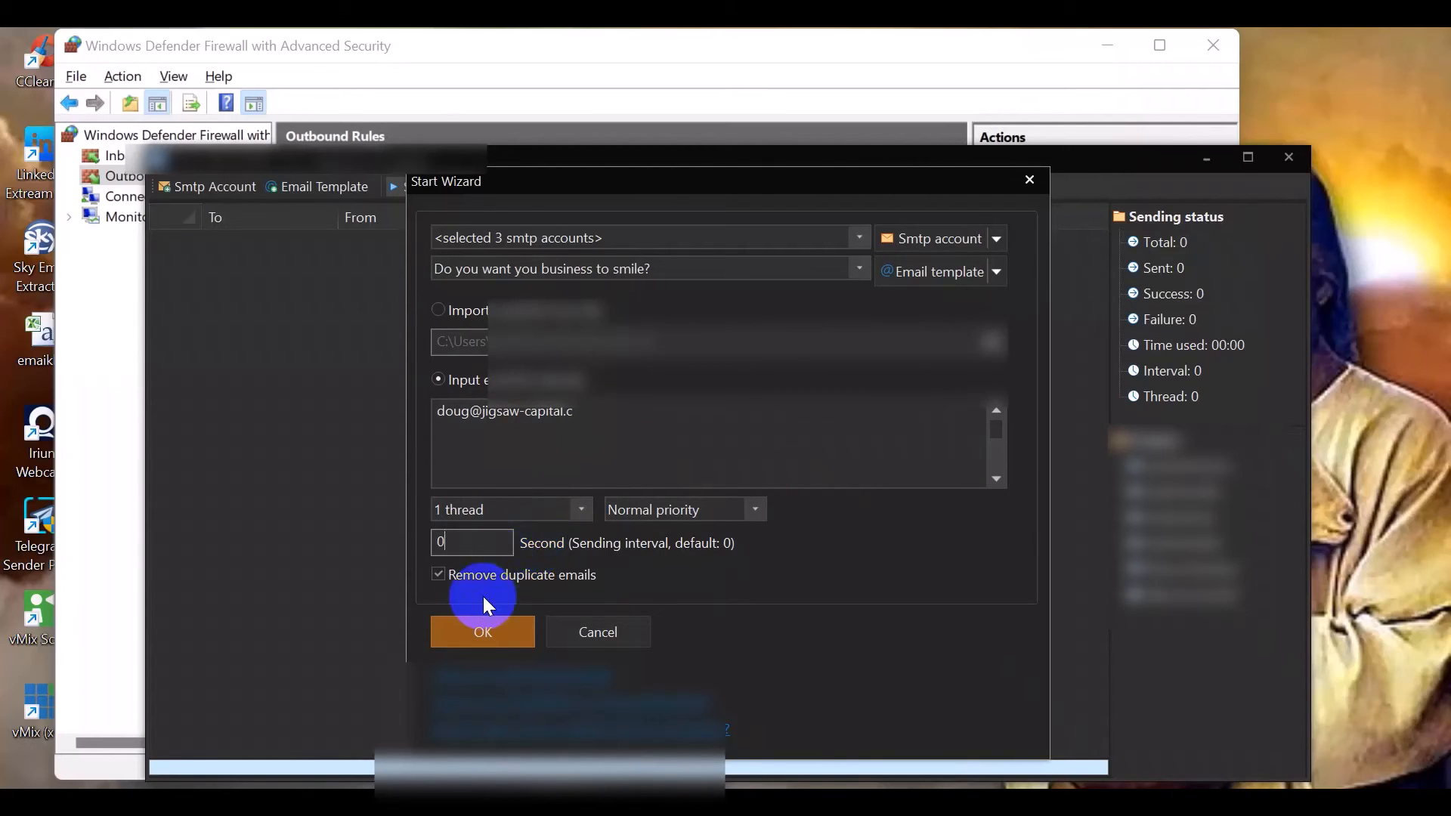
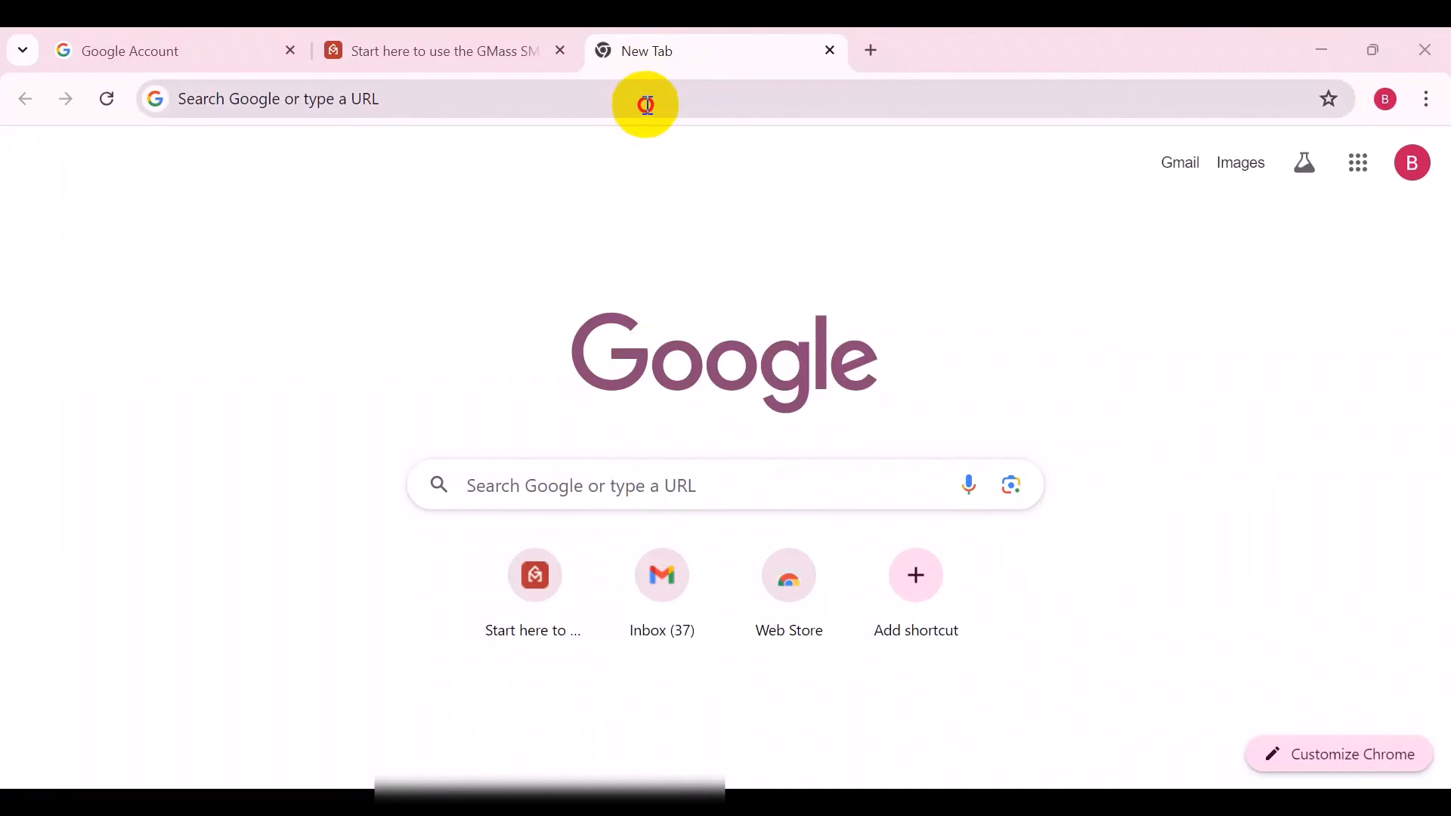
Open atjleads.com in the new browser tab
click(647, 105)
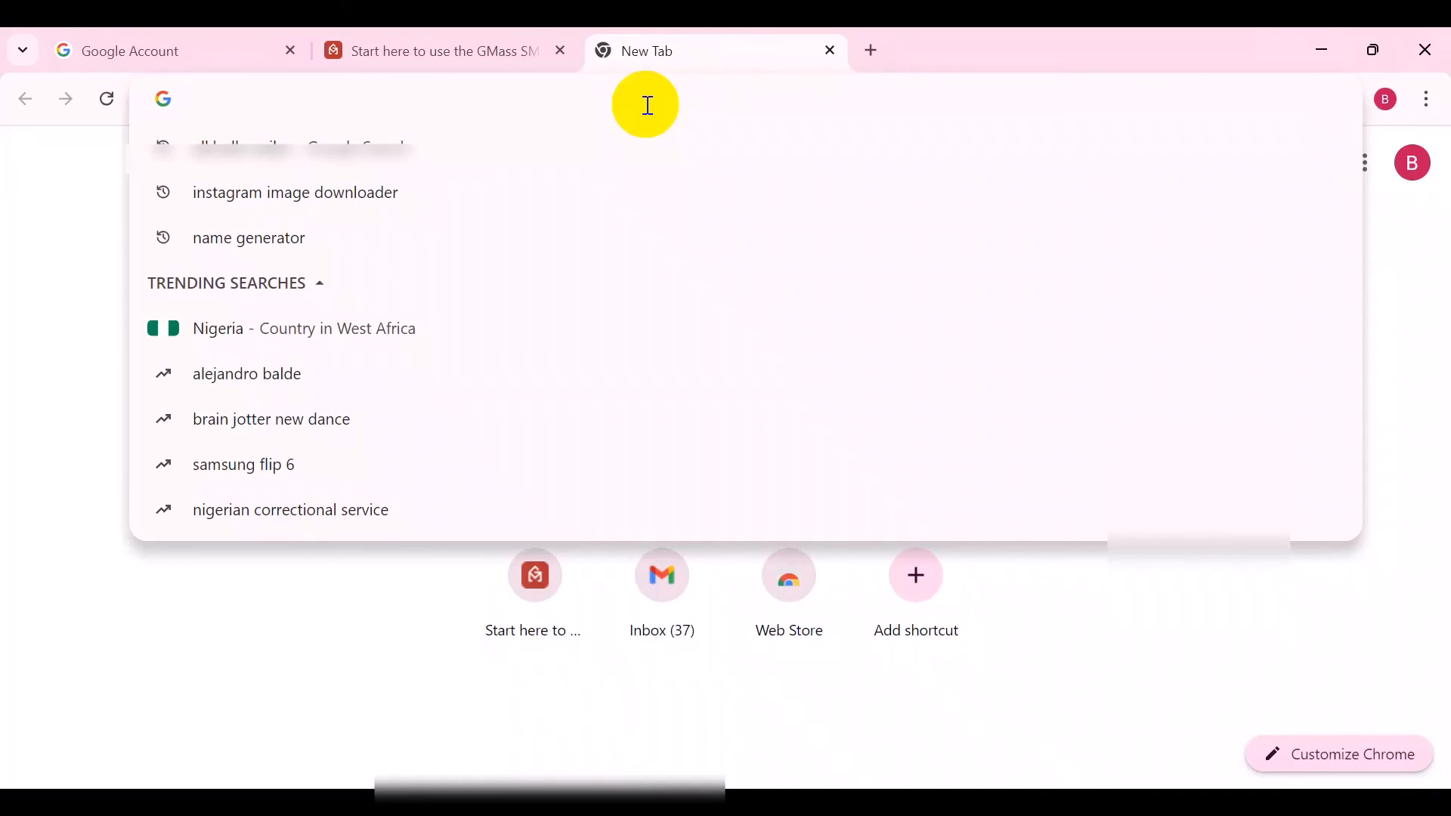
text(atjleads)
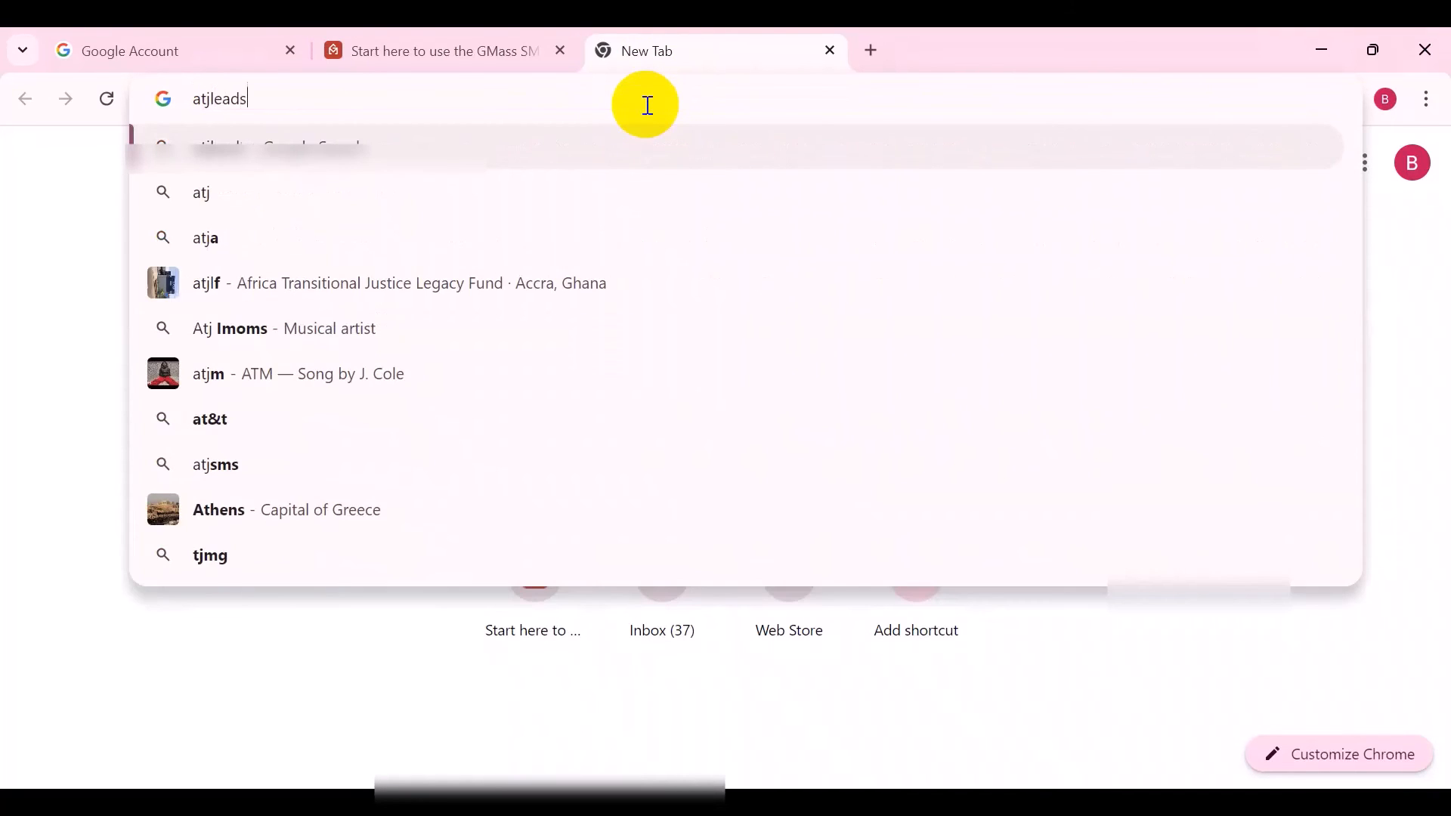
text(.com)
key(Return)
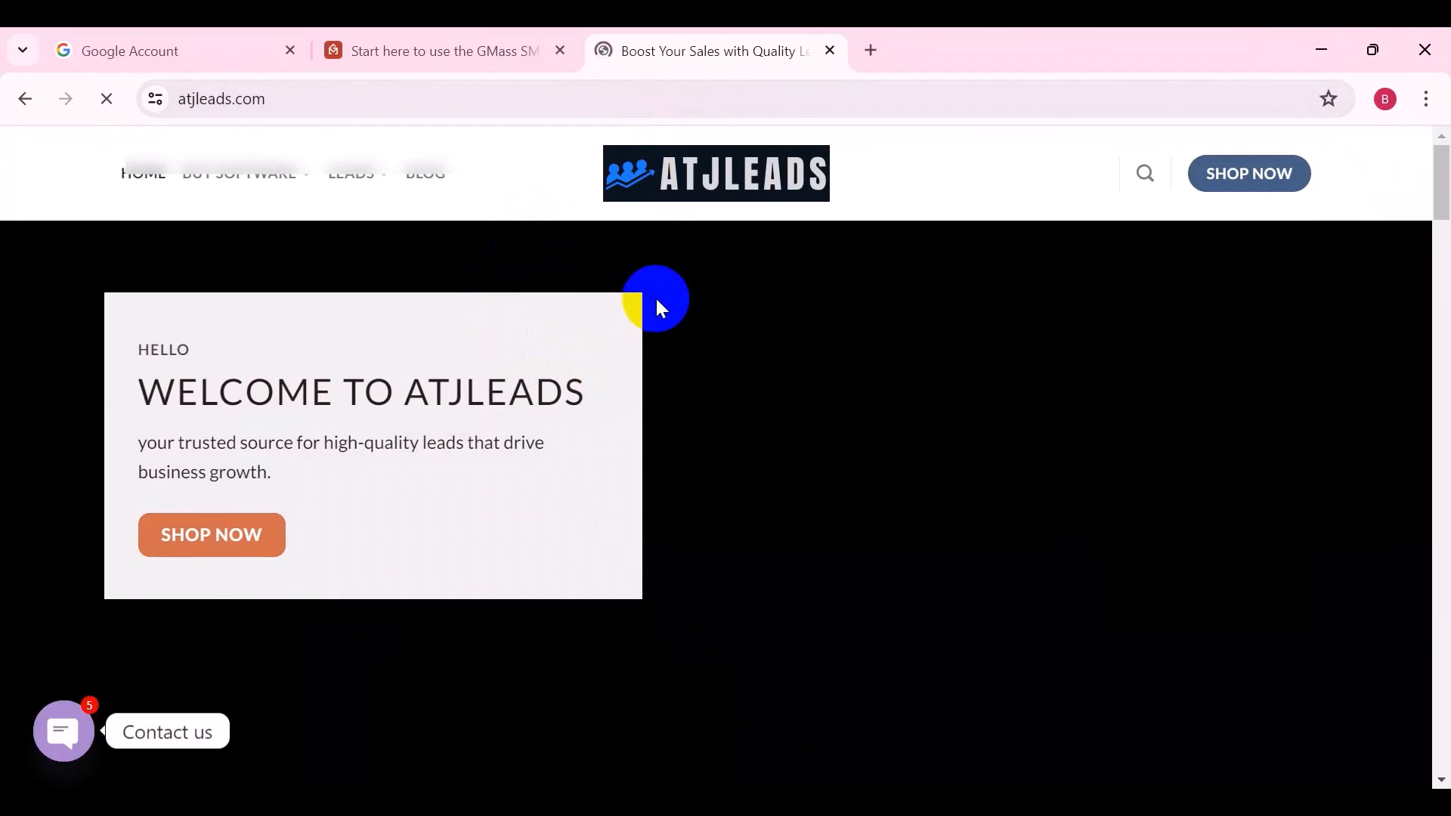
Scroll through the homepage, dismiss the free SMS guide pop-up, and browse the Buy Software menu
scroll(688, 270, down, 3)
scroll(689, 278, down, 3)
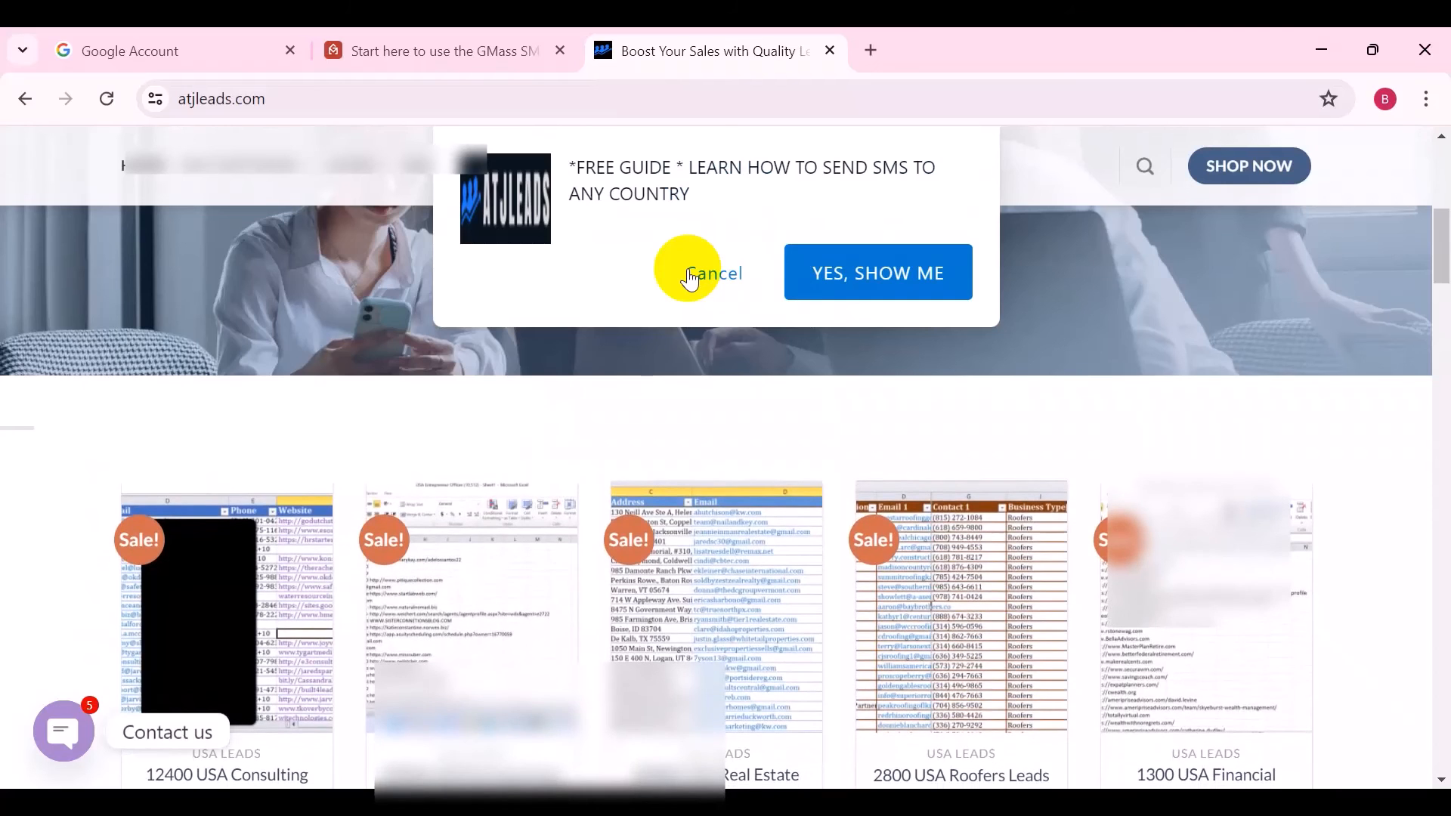
scroll(690, 278, down, 1)
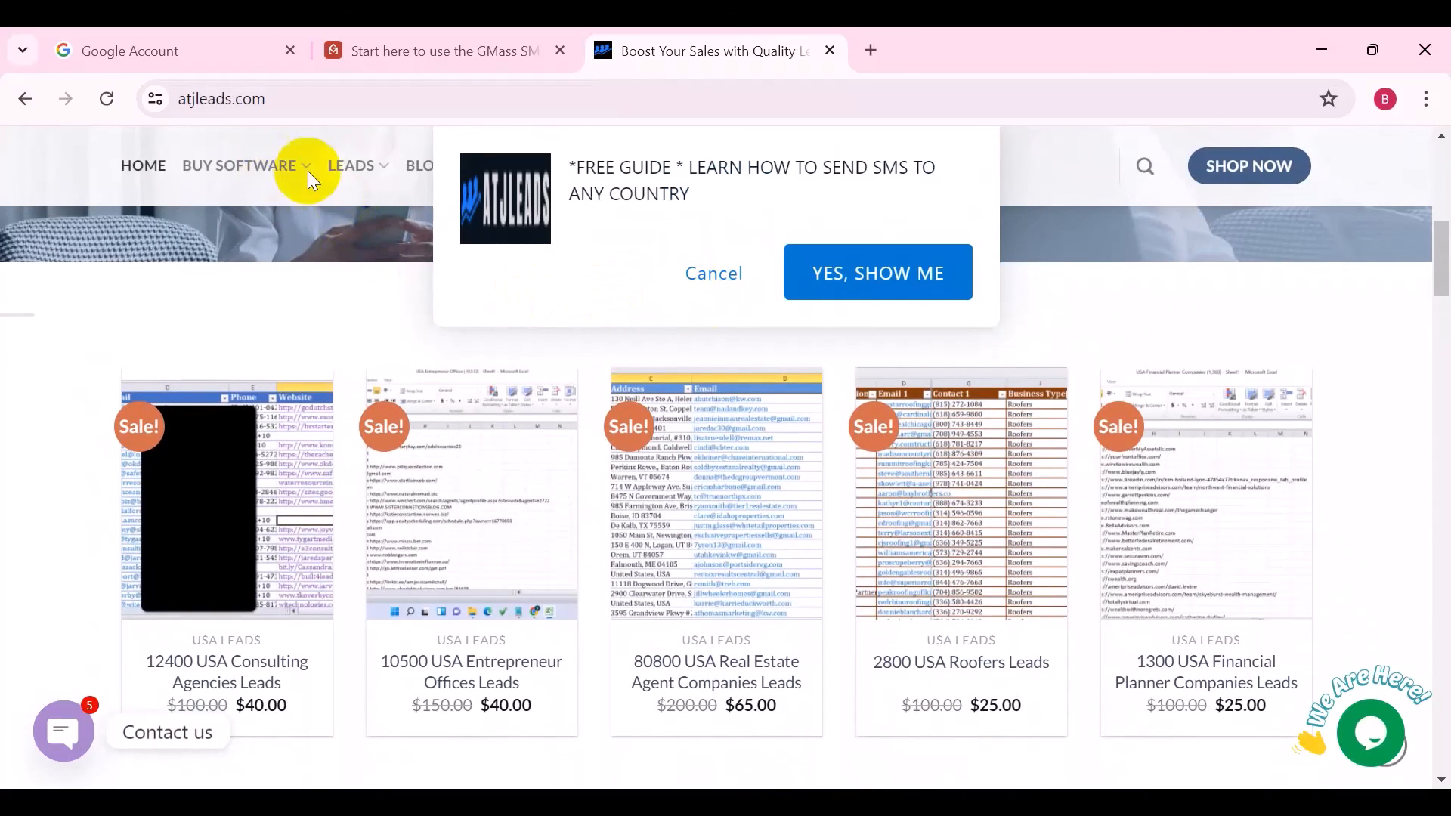
click(748, 277)
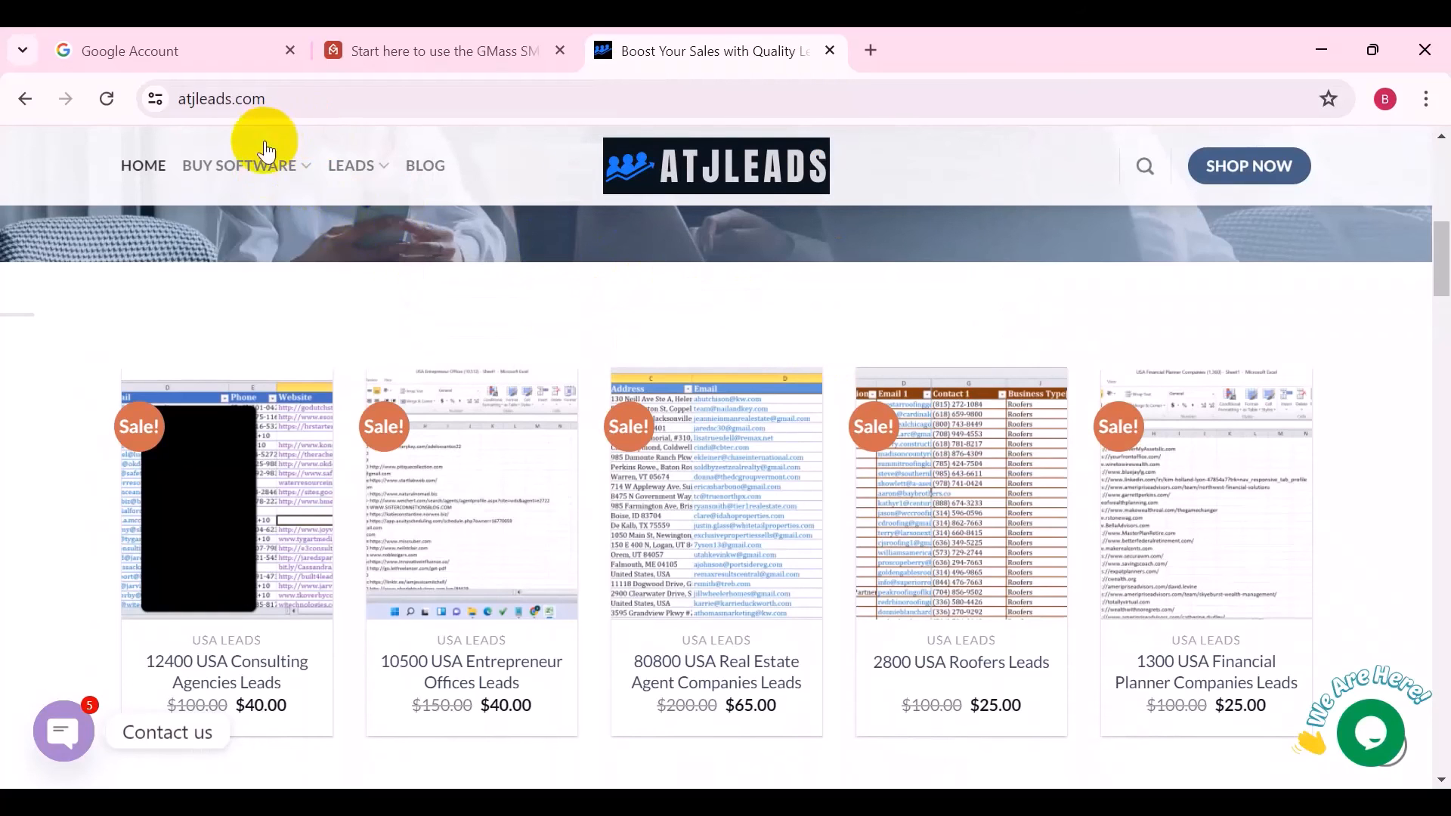
mouse_move(266, 152)
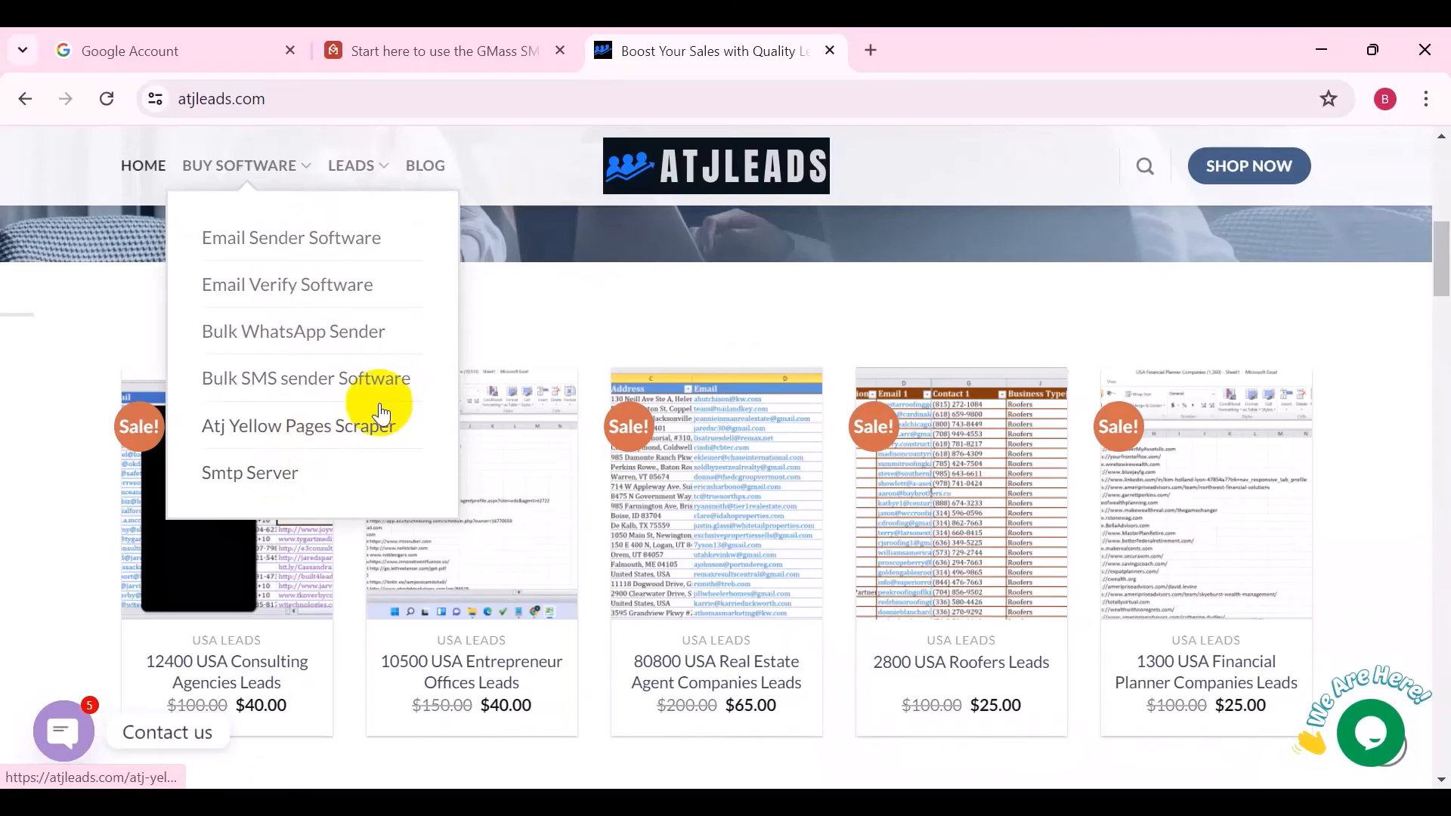
scroll(544, 287, down, 2)
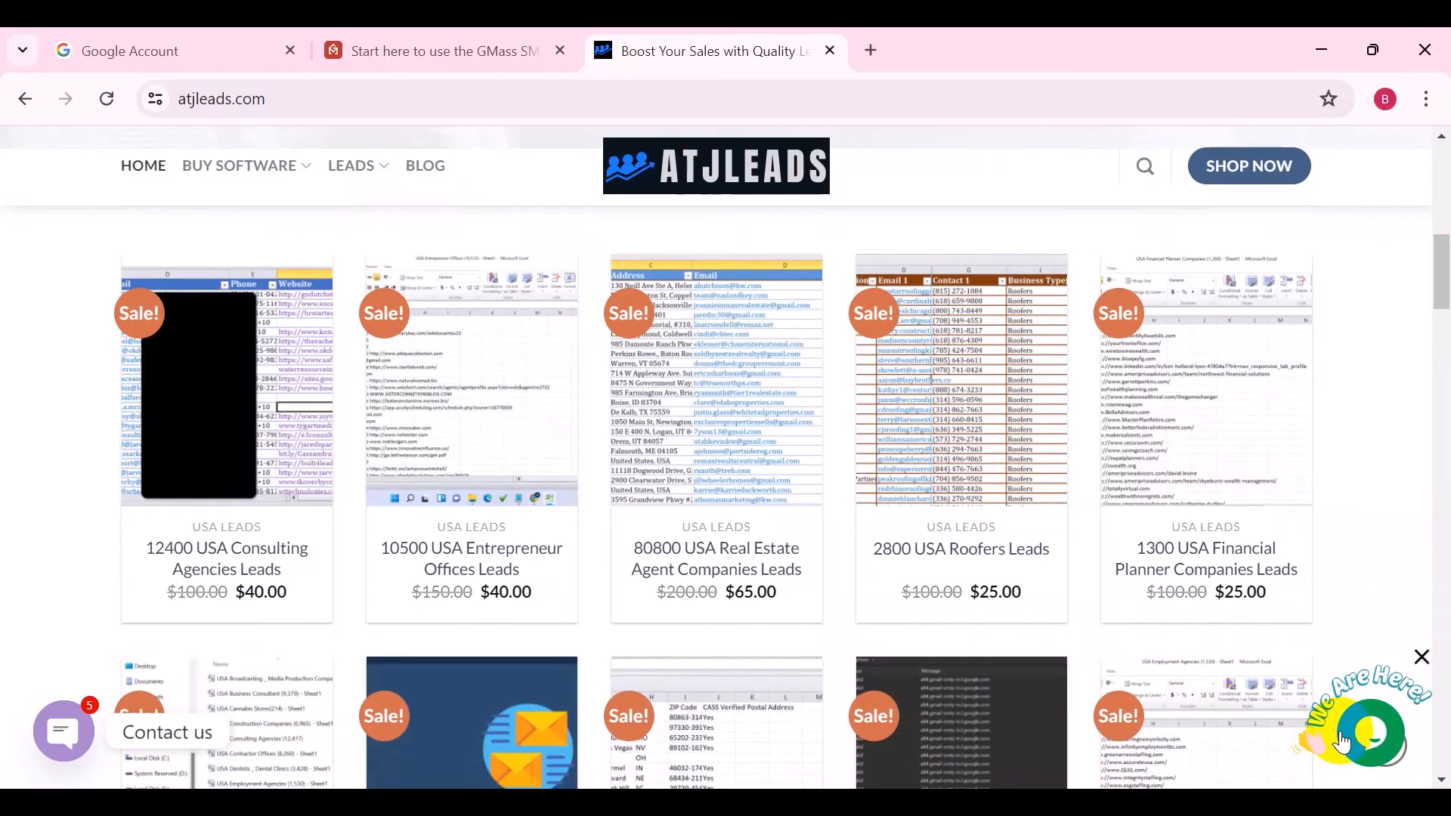
Open the site's live chat panel and the Contact us options
click(1371, 729)
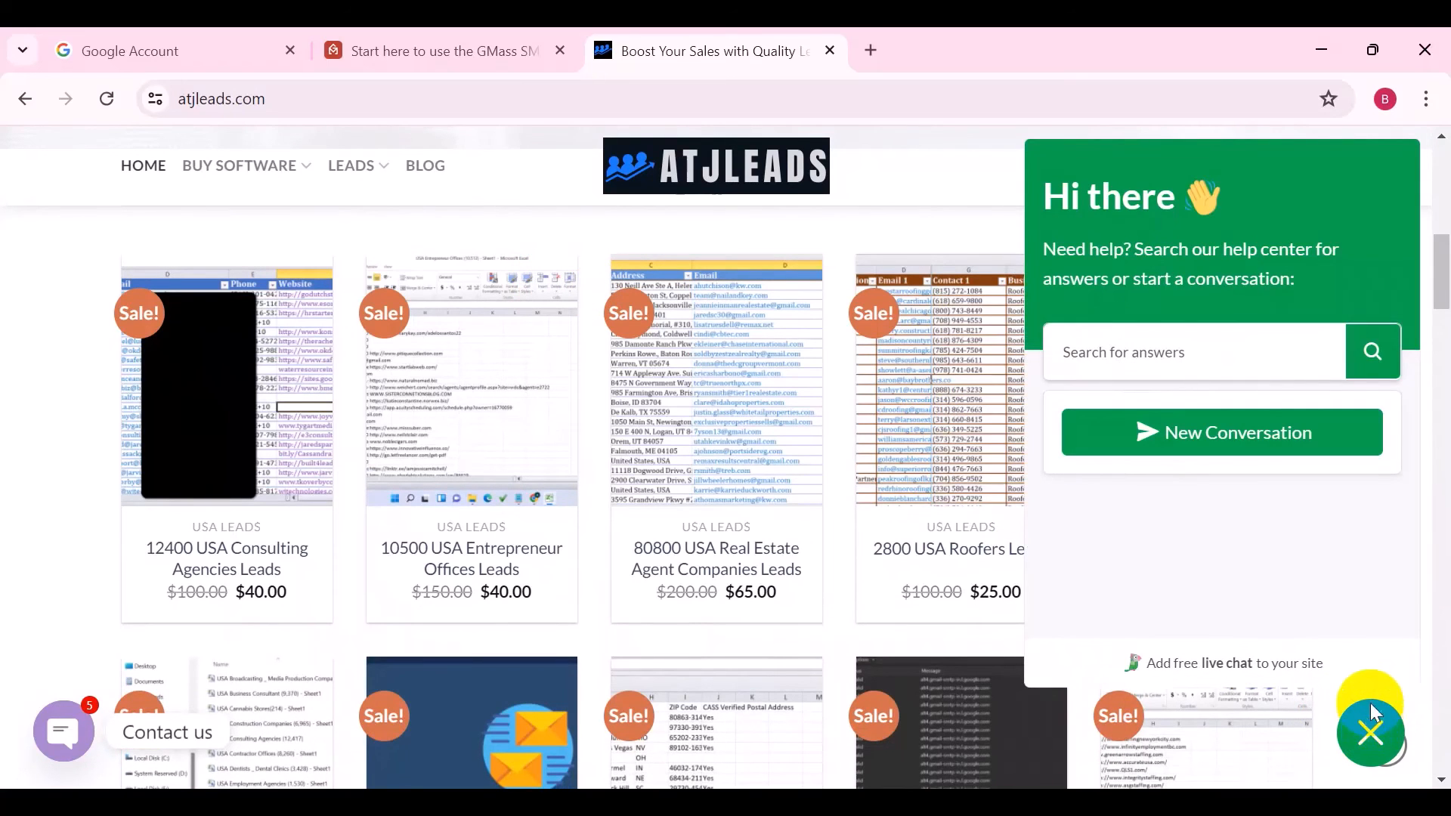
click(65, 731)
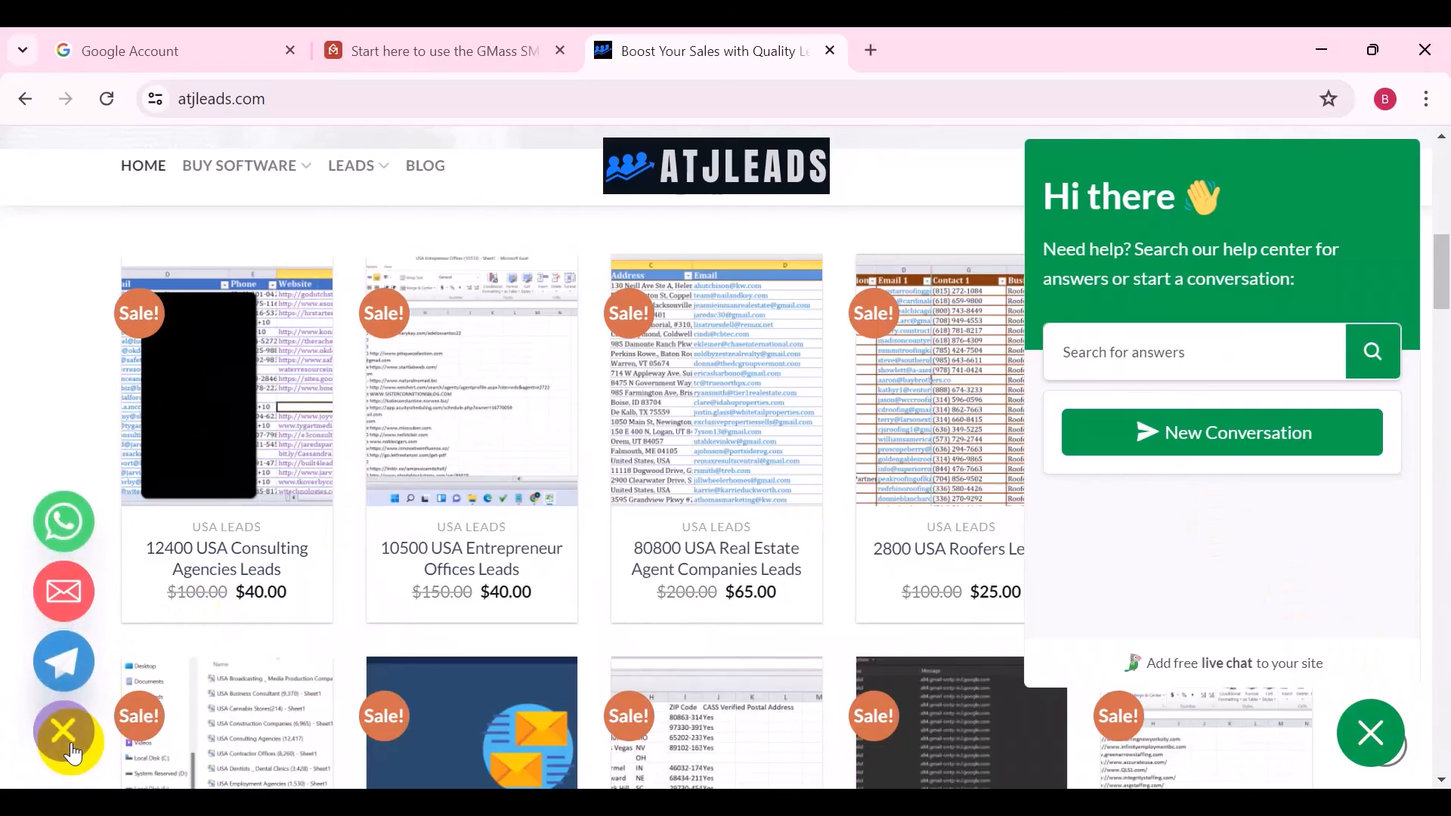